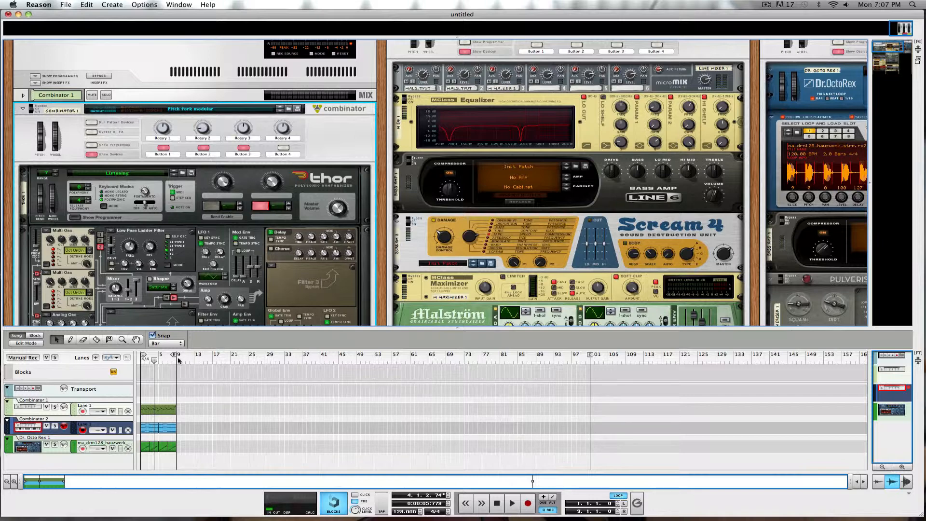
Play the song from bar 1 with the volume raised and Combinator 1 soloed
scroll(209, 231, "down", 3)
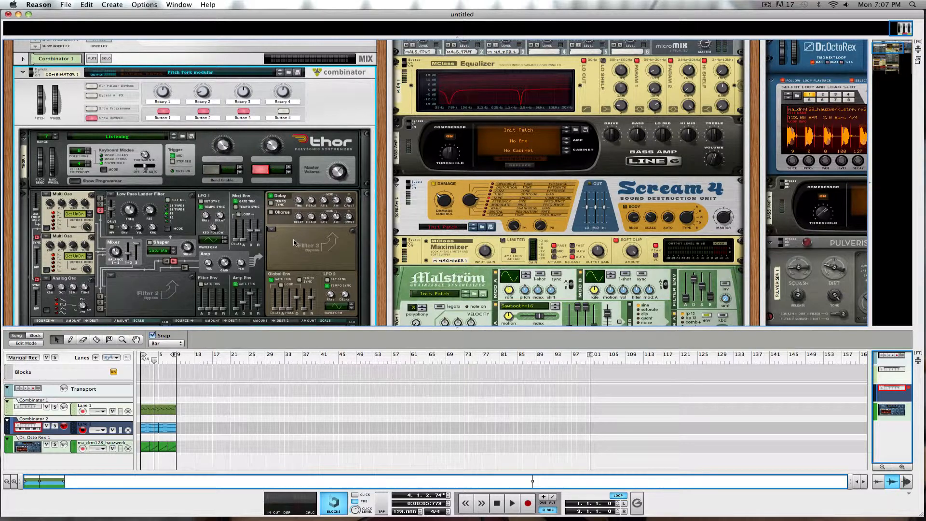
scroll(296, 244, "down", 5)
scroll(164, 246, "up", 2)
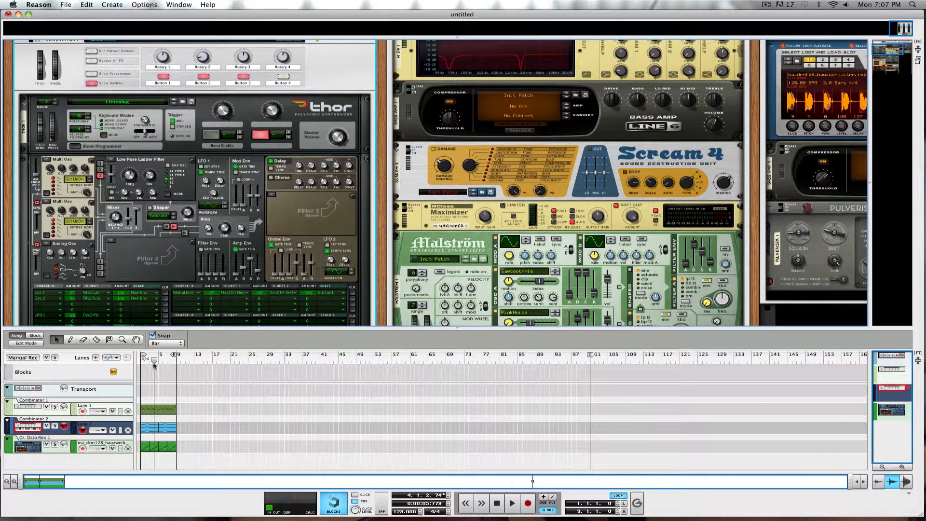
left_click_drag(155, 359, 55, 351)
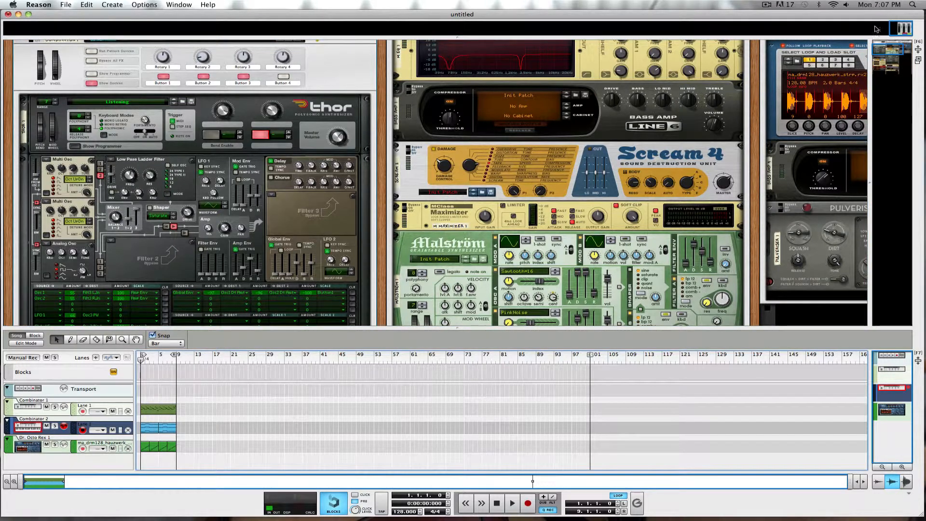
key("XF86AudioRaiseVolume")
key("space")
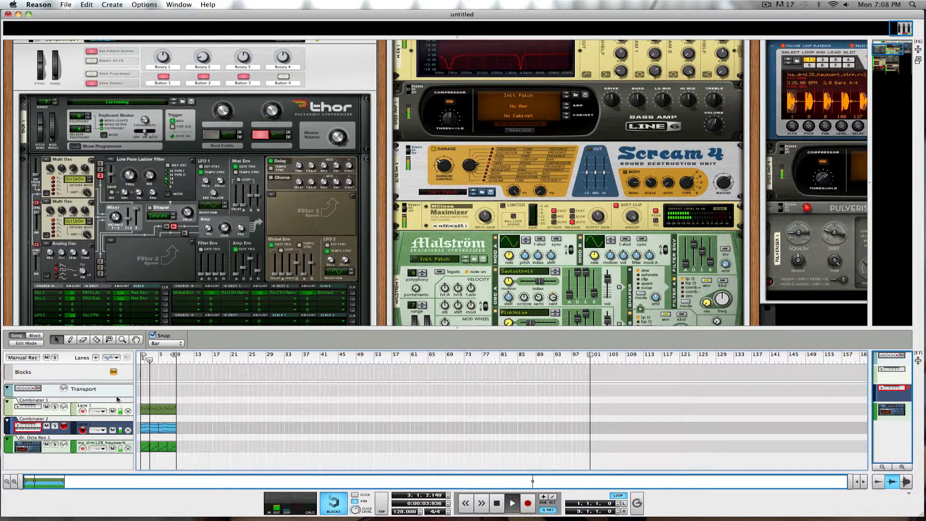
left_click(55, 407)
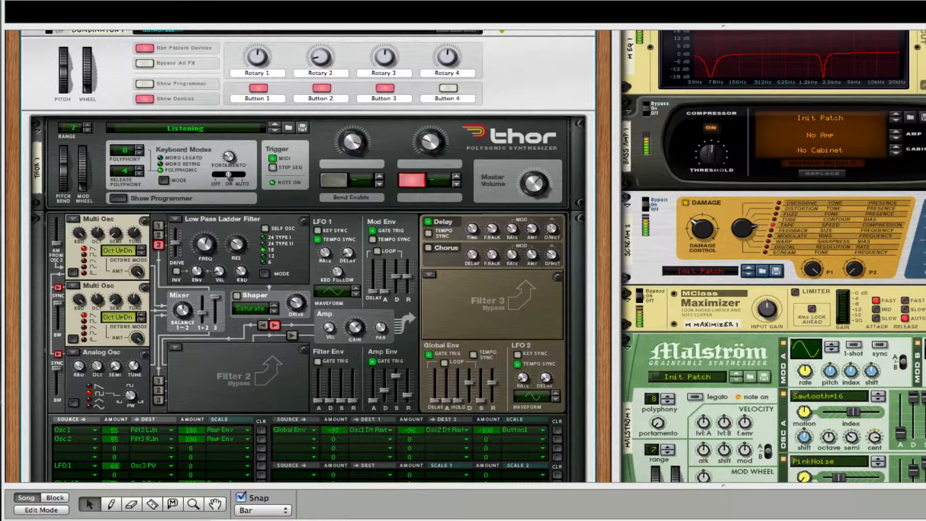
Stop playback, enlarge the rack, and move the Reason window left to reveal the MIDI Files folder
key("space")
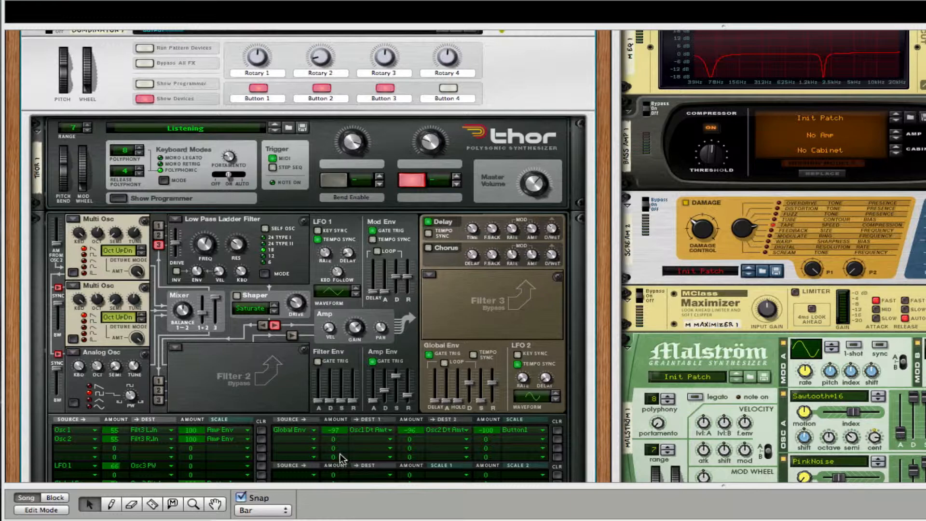
left_click_drag(317, 485, 316, 520)
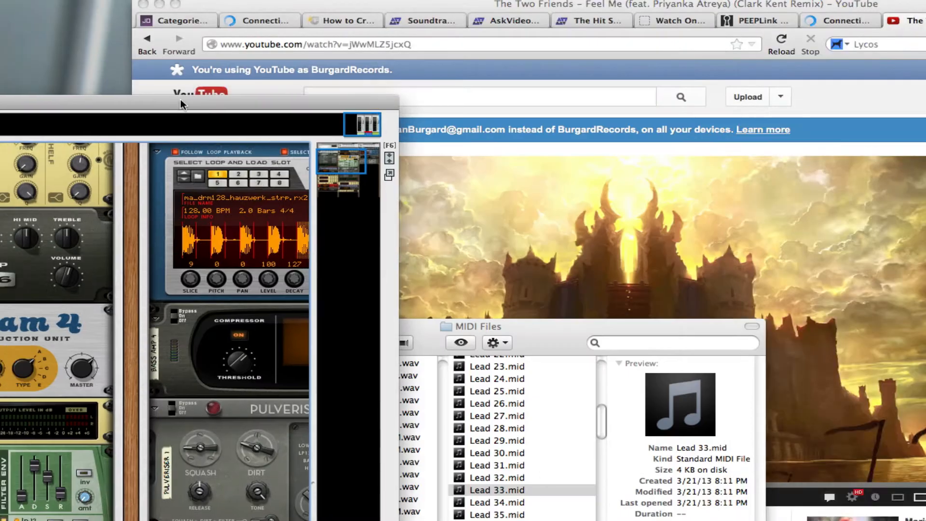
left_click_drag(181, 100, 131, 0)
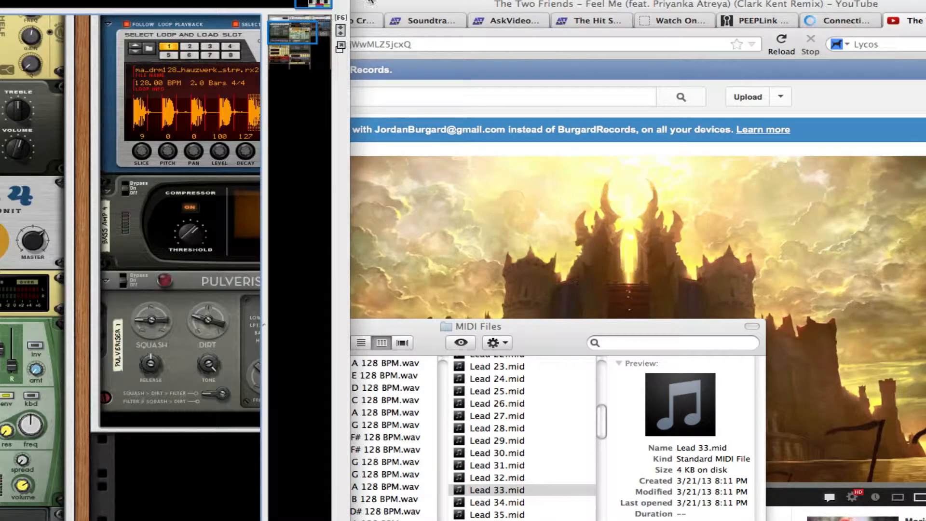
Minimise the web browser, narrow the Reason window, and minimise the MIDI Files window
left_click(370, 2)
left_click(163, 5)
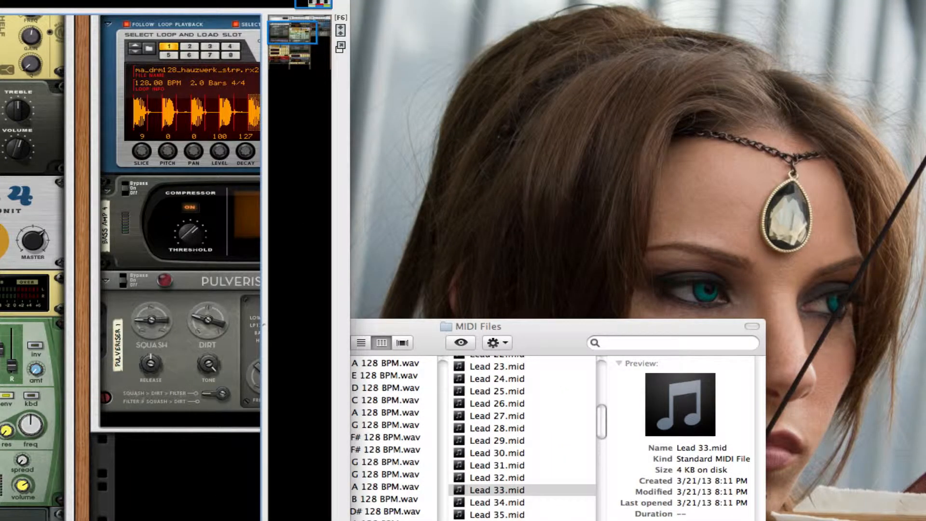
left_click_drag(346, 520, 0, 520)
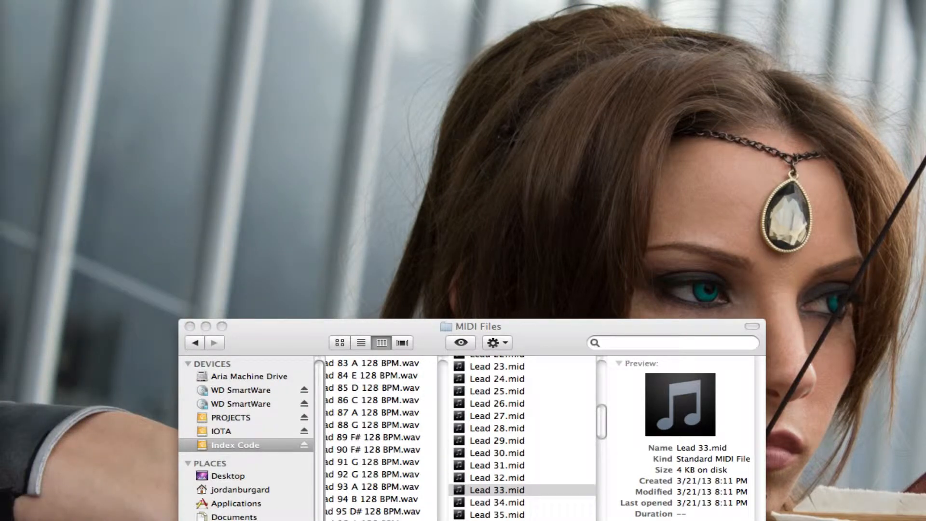
left_click(206, 326)
left_click(100, 0)
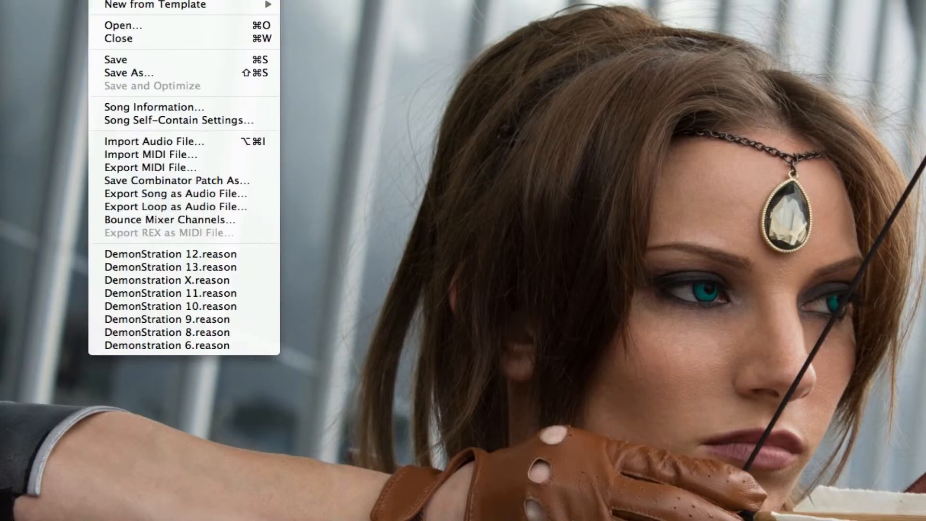
Create a new song and let its rack fill the whole window
left_click(145, 1)
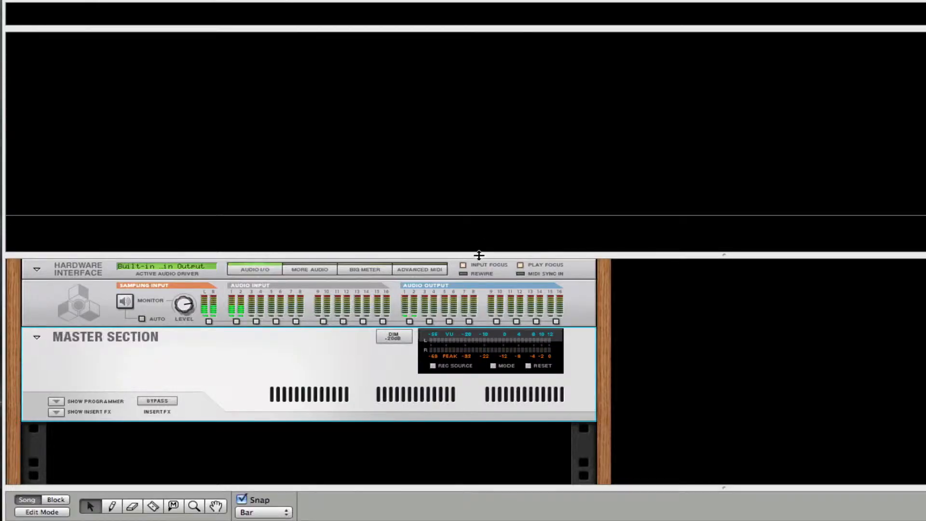
left_click_drag(477, 256, 500, 30)
left_click_drag(410, 490, 411, 520)
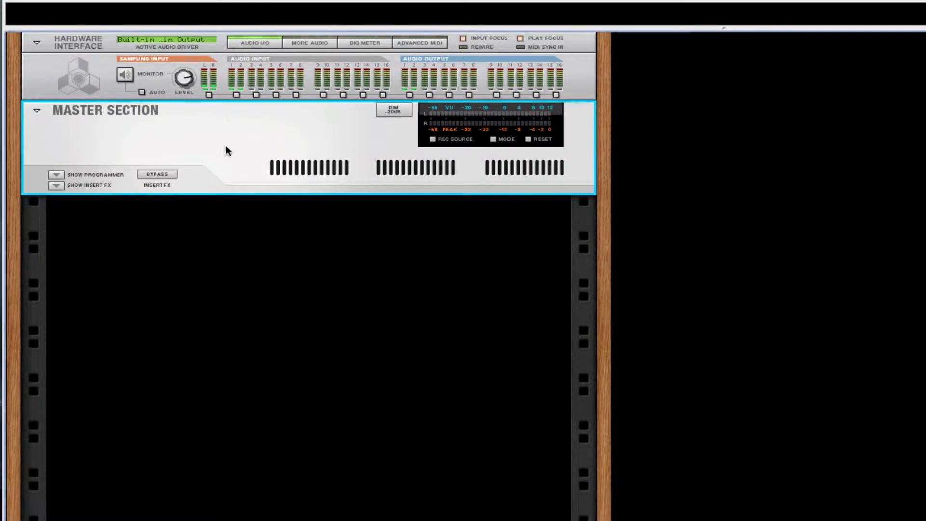
Add an empty Combinator to the rack from Utilities
right_click(210, 220)
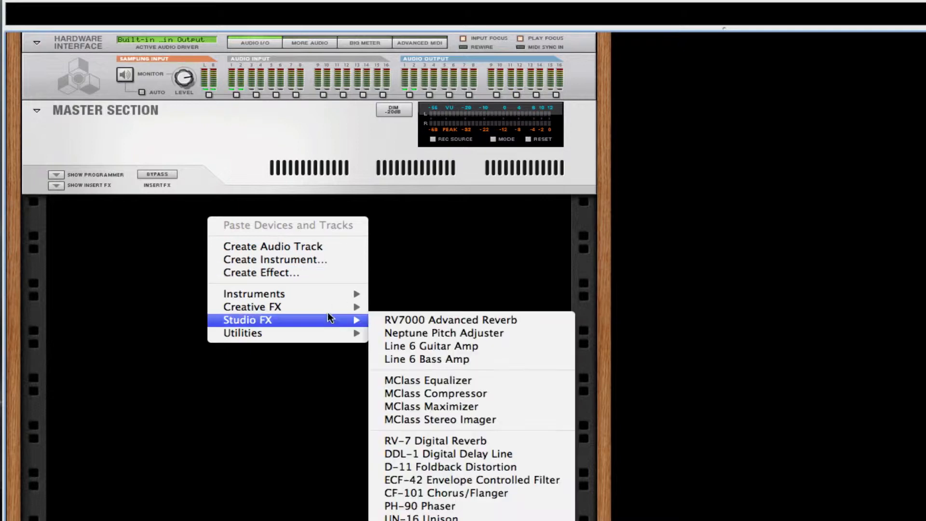
mouse_move(325, 333)
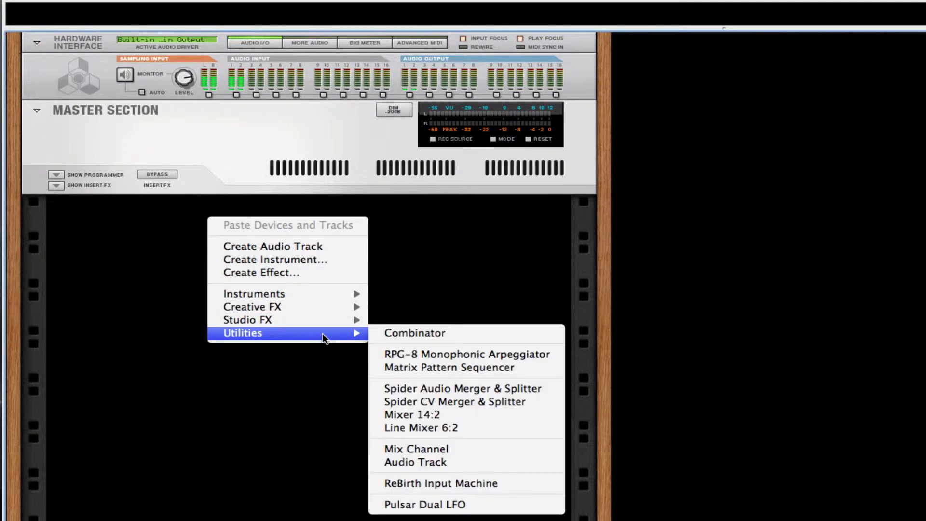
left_click(419, 335)
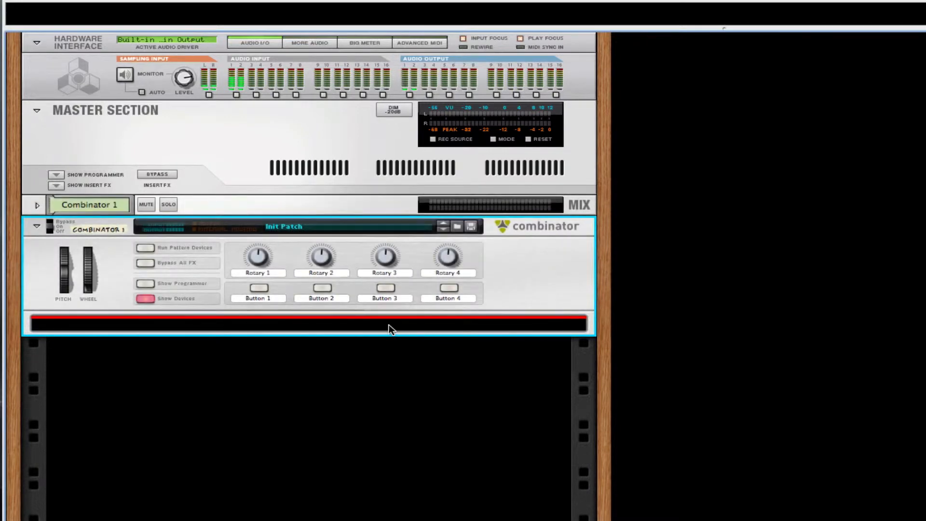
Add a Thor Polysonic Synthesizer inside the Combinator and open its Patch Browser
right_click(388, 325)
mouse_move(508, 452)
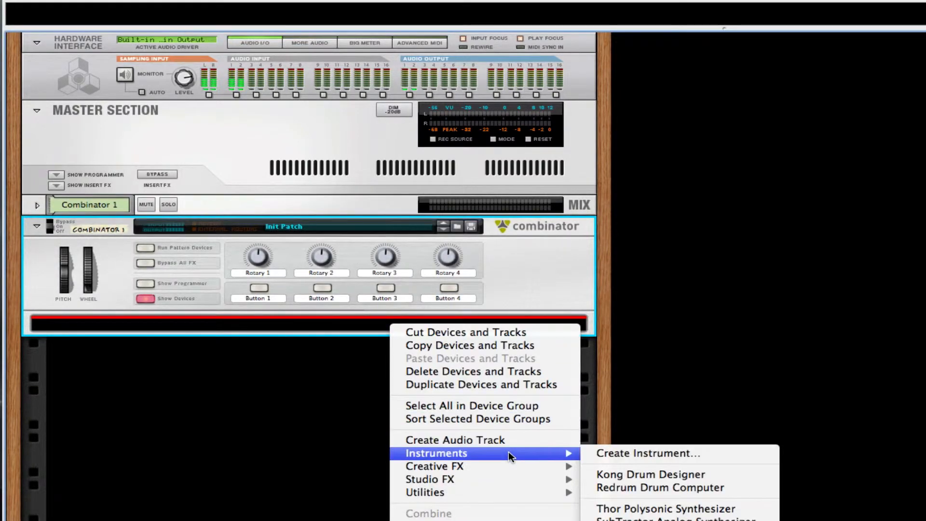
left_click(646, 512)
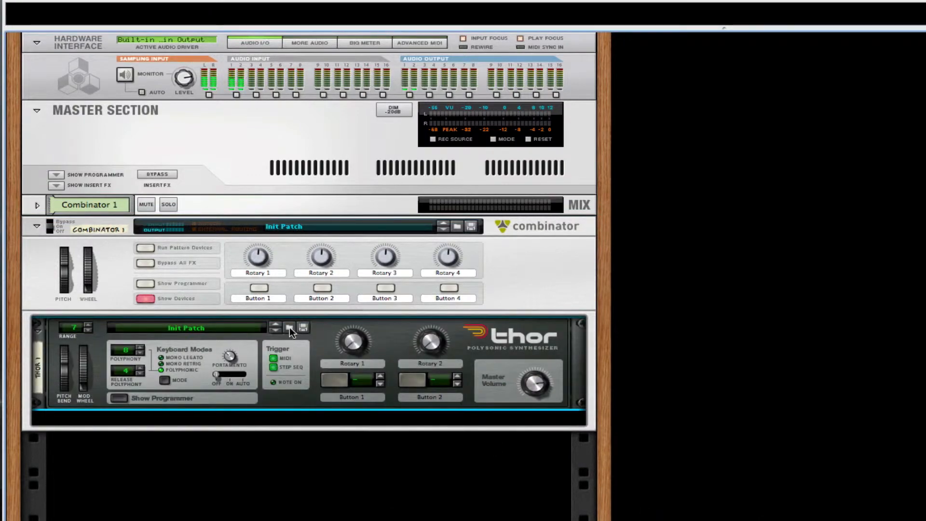
left_click(289, 327)
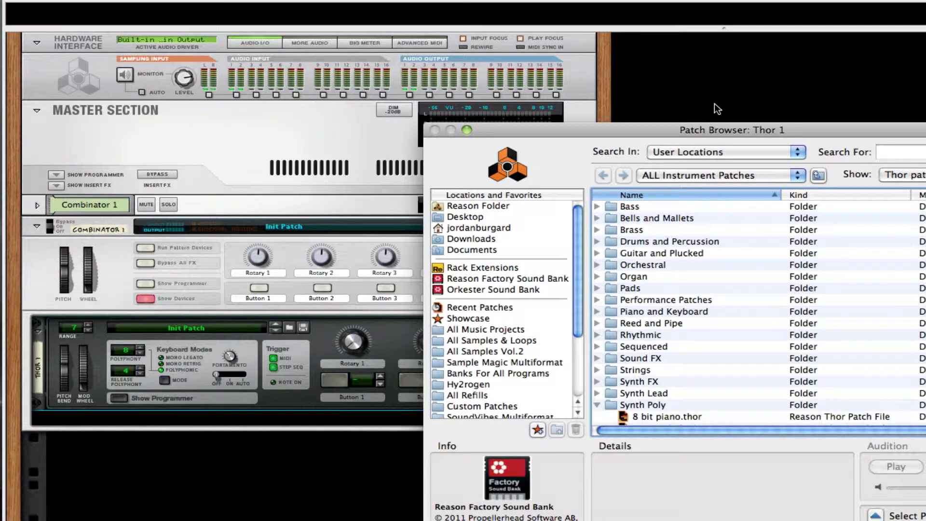
Move the Patch Browser aside to see the rack and browse Thor's patch folders
left_click_drag(732, 133, 367, 242)
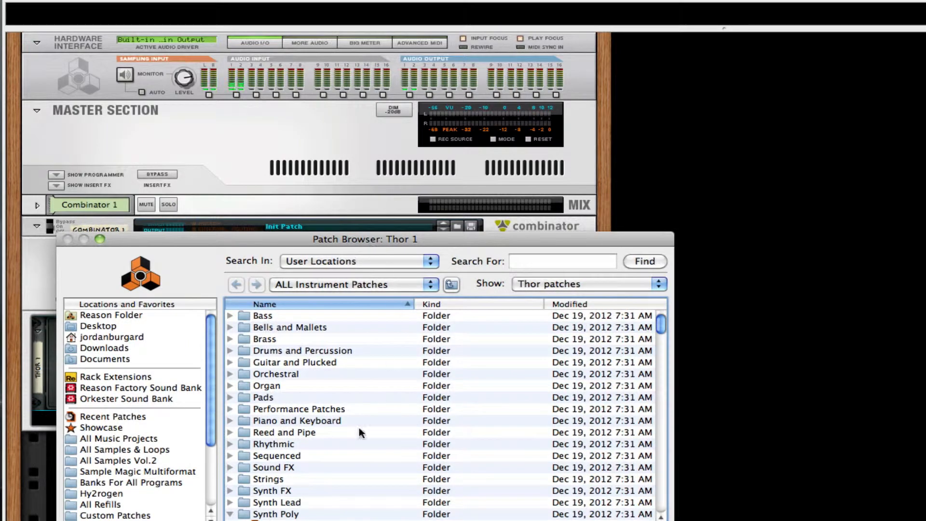
scroll(392, 389, "down", 2)
scroll(391, 388, "down", 10)
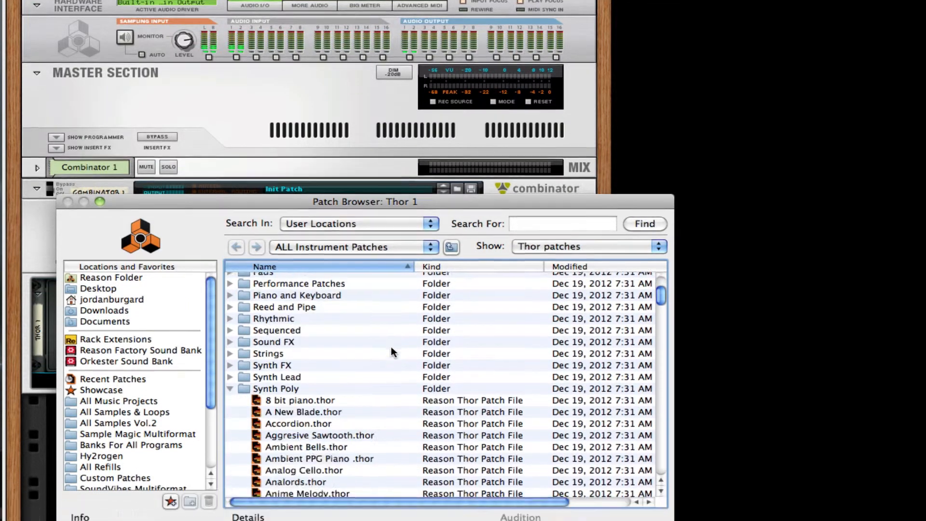
scroll(392, 389, "up", 5)
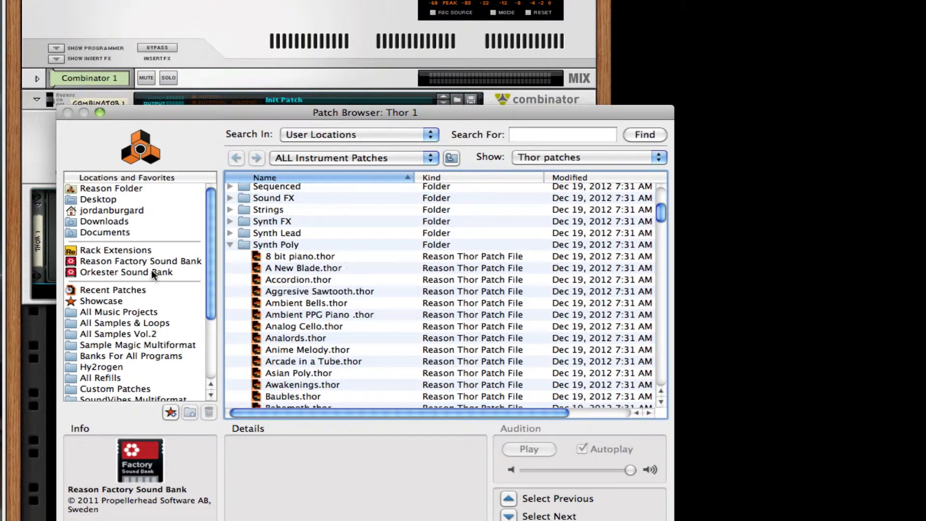
scroll(325, 326, "down", 8)
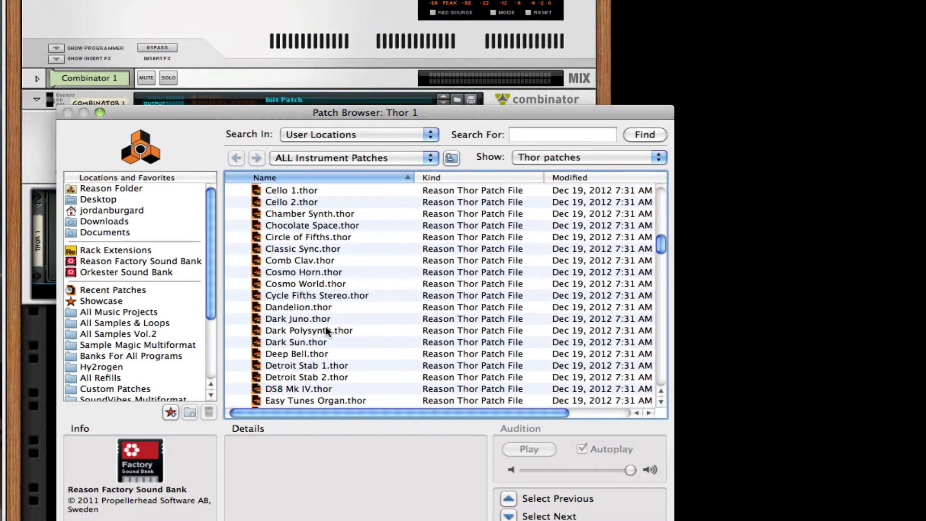
scroll(325, 326, "up", 9)
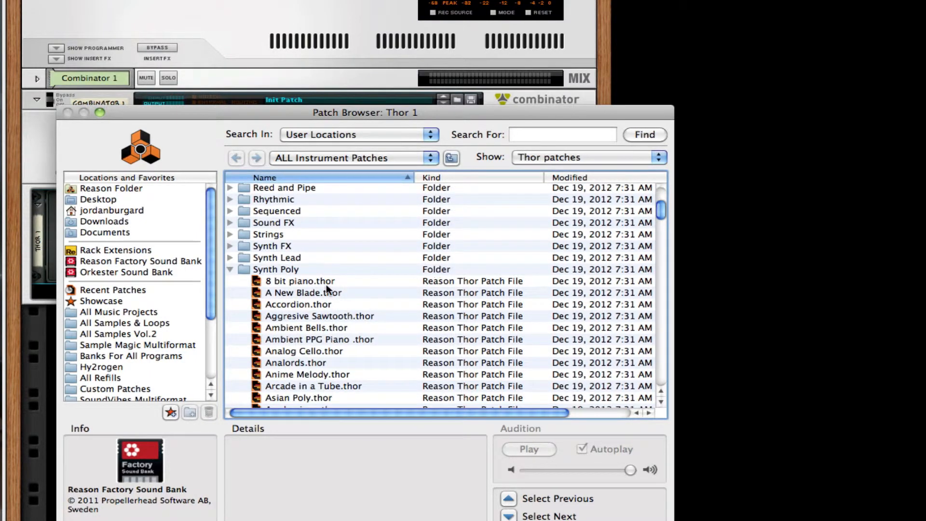
scroll(326, 284, "up", 4)
scroll(335, 285, "down", 3)
scroll(335, 282, "up", 3)
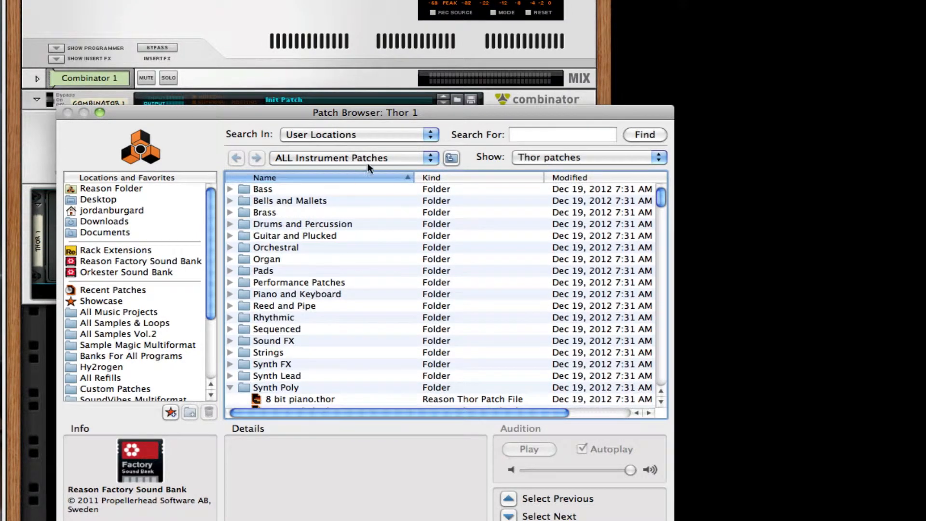
left_click(381, 157)
left_click(381, 156)
Select Listening.thor in the Synth Poly folder and load it into Thor
scroll(344, 365, "down", 20)
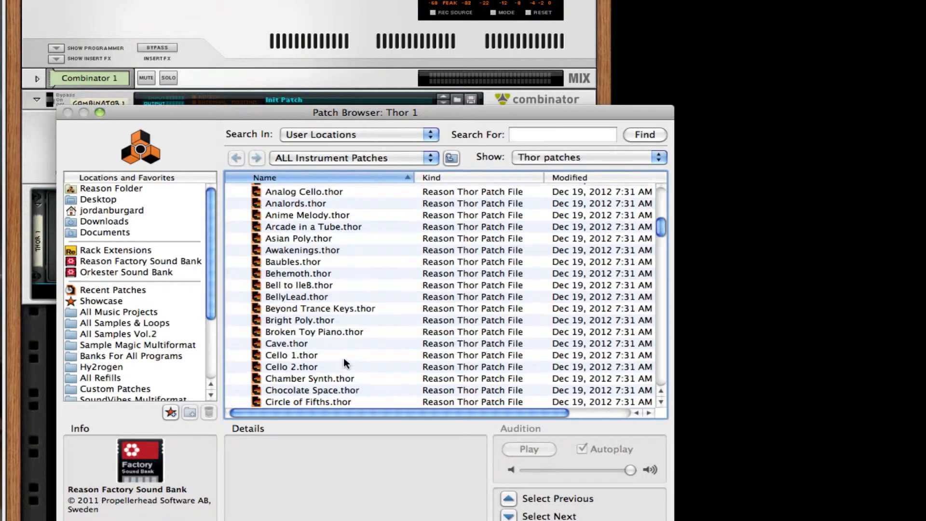
scroll(343, 356, "down", 4)
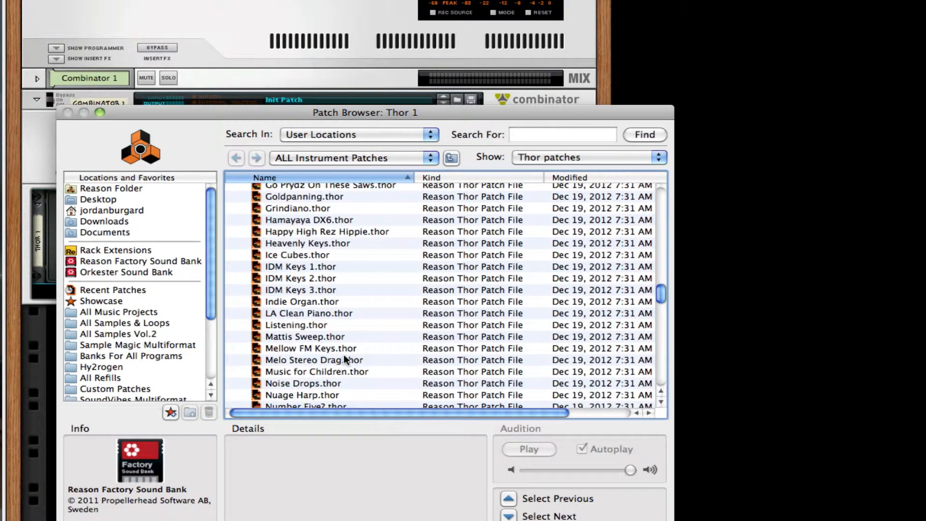
left_click(324, 324)
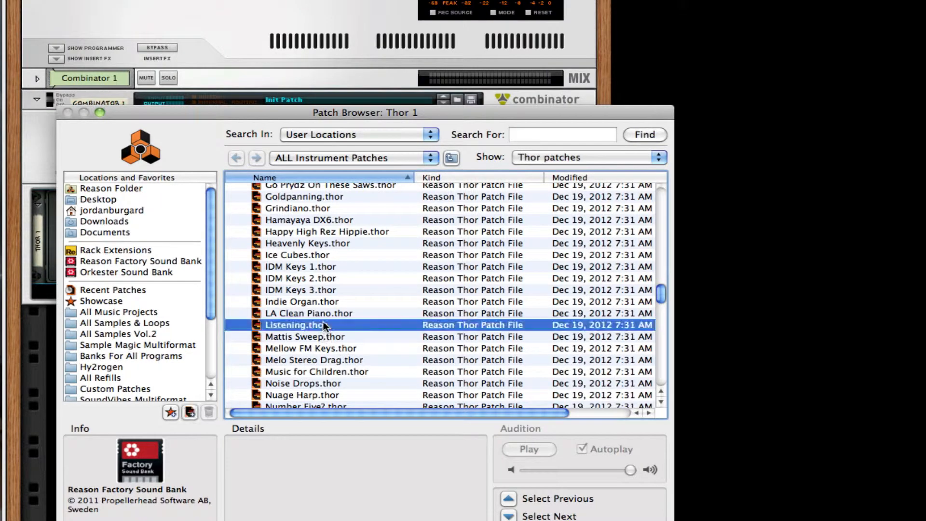
key("Return")
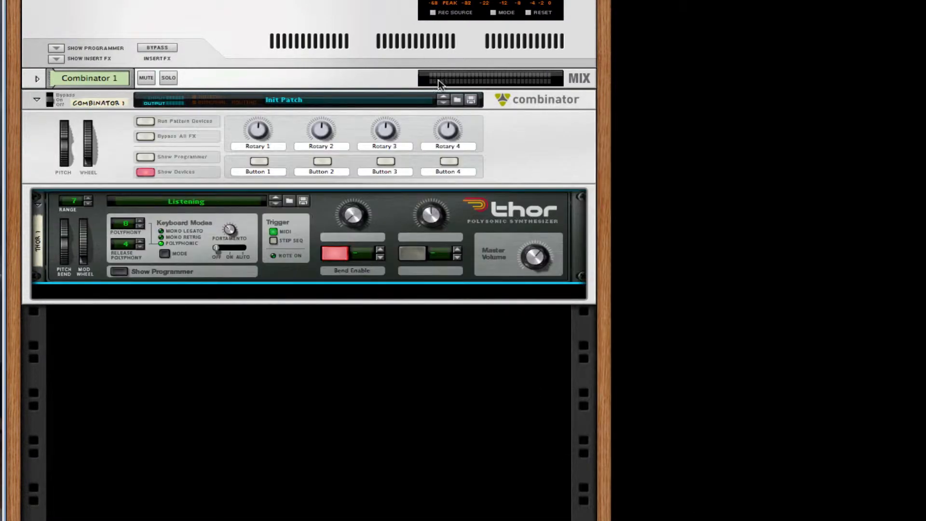
Turn off Thor's Bend Enable, set portamento to AUTO, and show the programmer
left_click(336, 255)
mouse_move(224, 248)
left_mouse_down()
mouse_move(247, 250)
mouse_move(234, 239)
left_mouse_up()
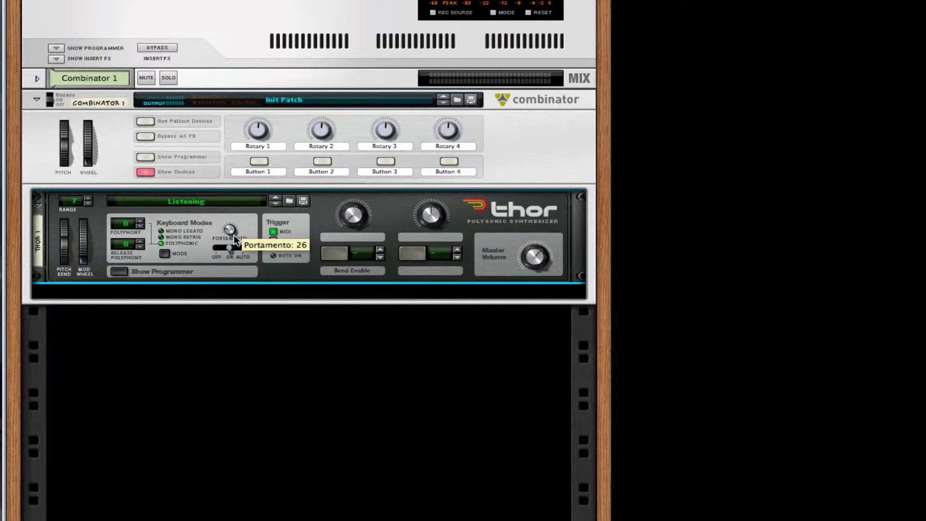
left_click(122, 271)
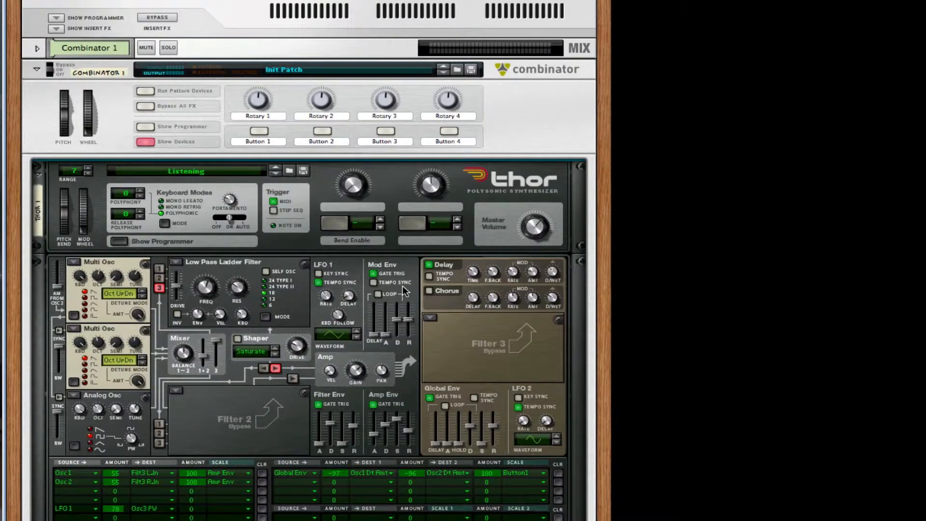
Turn off Thor's filter envelope gate trigger and pull its decay and release to minimum
scroll(290, 323, "down", 4)
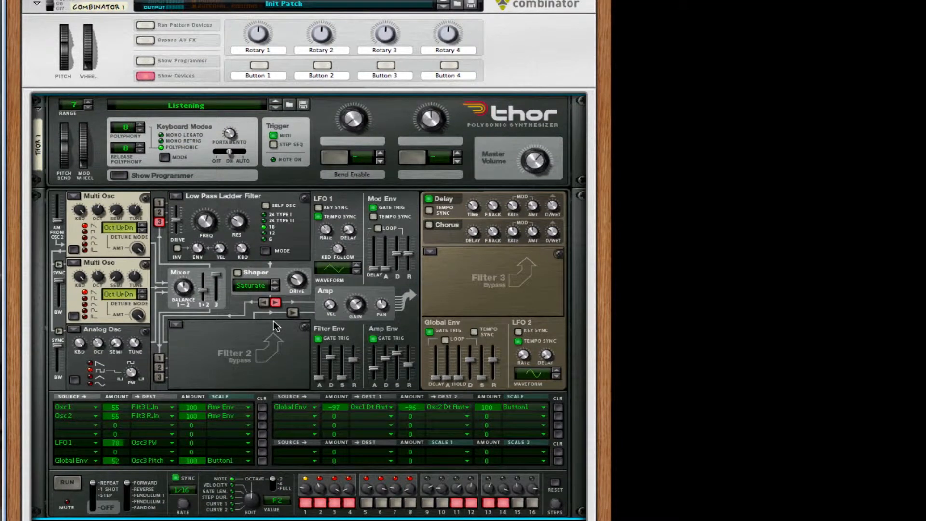
scroll(273, 320, "down", 1)
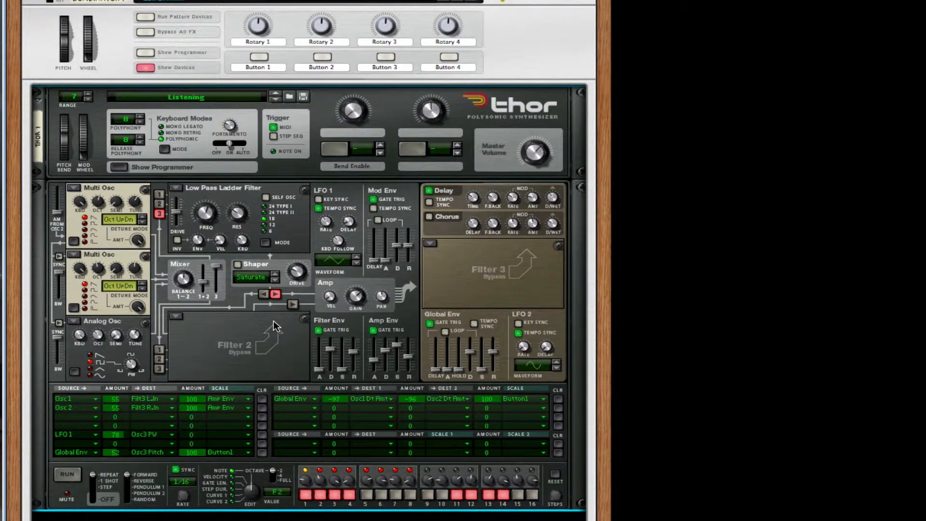
left_click(317, 330)
left_click_drag(331, 353, 344, 424)
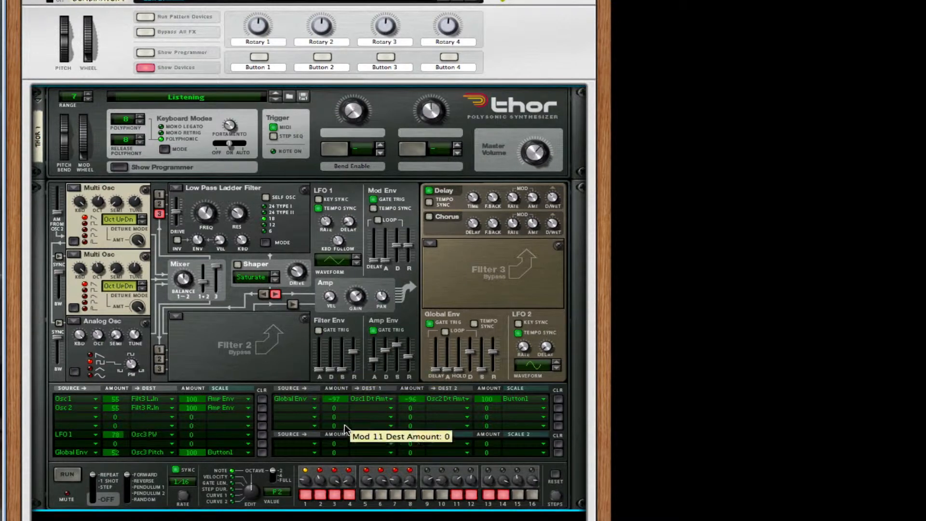
left_click_drag(353, 351, 352, 399)
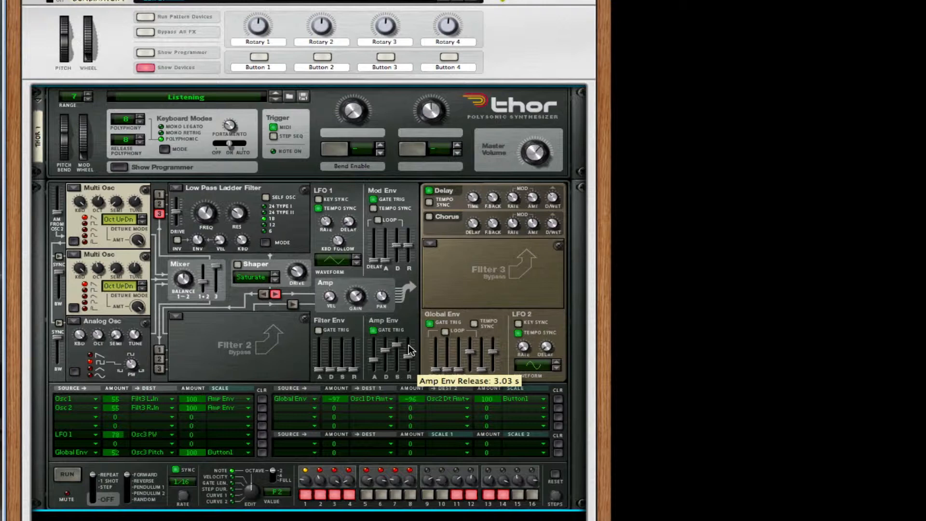
Zero the amp envelope attack, lower its sustain to -14.1 dB, and enable chorus
mouse_move(374, 359)
left_mouse_down()
mouse_move(377, 375)
mouse_move(389, 366)
left_mouse_up()
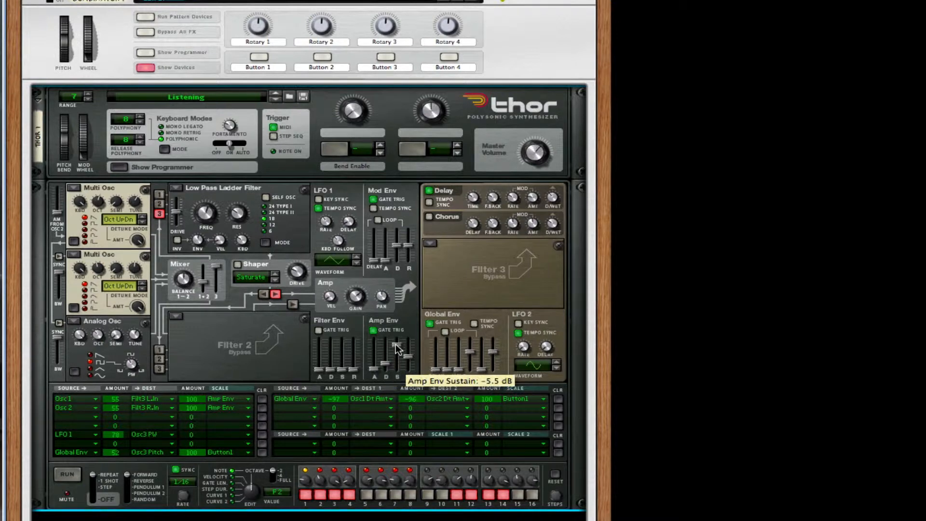
left_click_drag(396, 343, 411, 371)
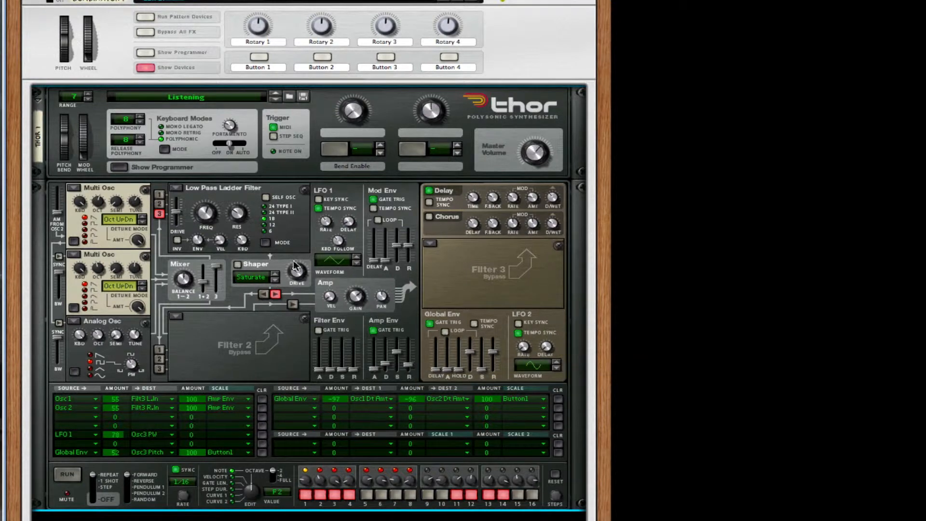
left_click(430, 218)
Turn off Thor's delay and raise the portamento amount slightly to 56
scroll(312, 329, "down", 3)
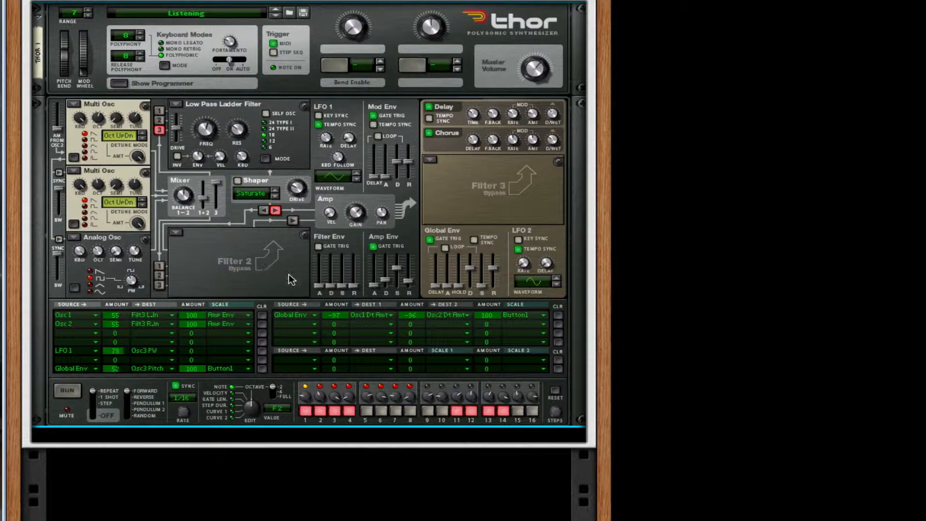
left_click(429, 107)
mouse_move(233, 36)
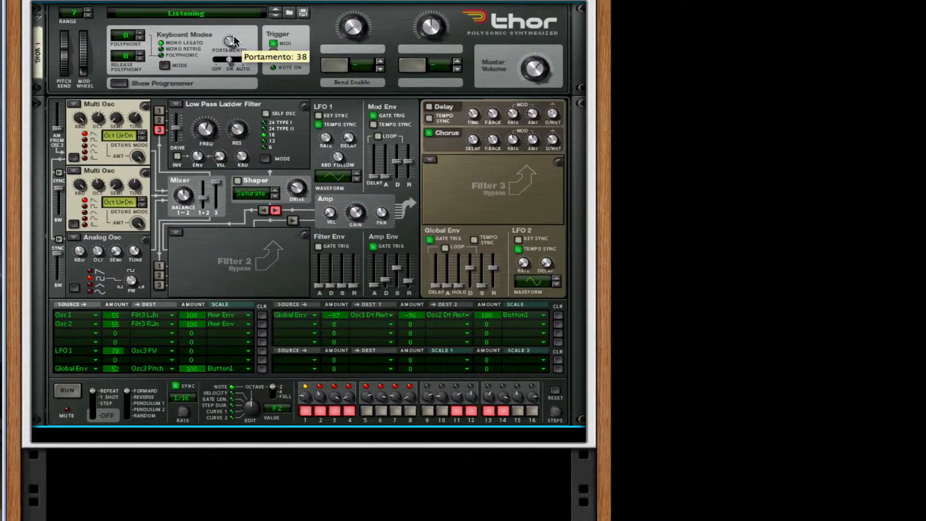
left_click_drag(235, 33, 235, 32)
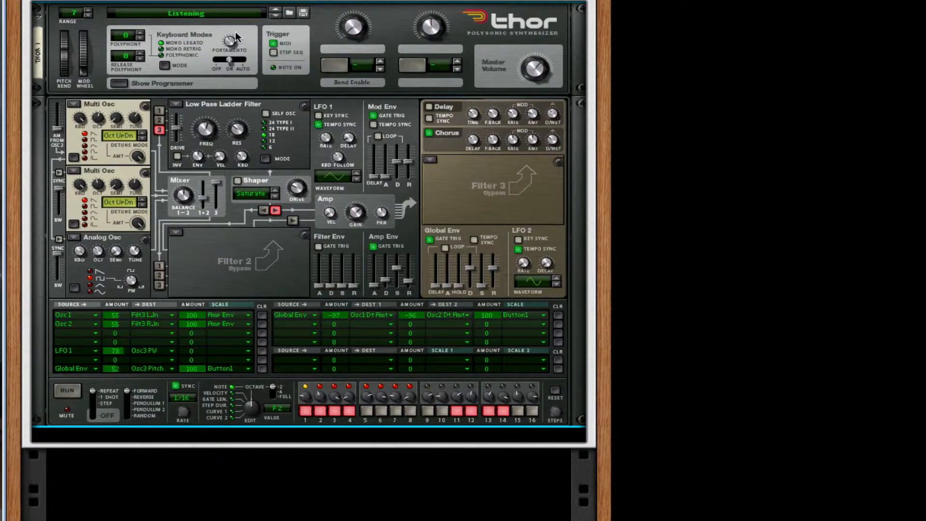
mouse_move(232, 38)
Fold Thor's programmer, add an RV7000 below Thor, and set Dry/Wet 30 and Decay 82
left_click(116, 84)
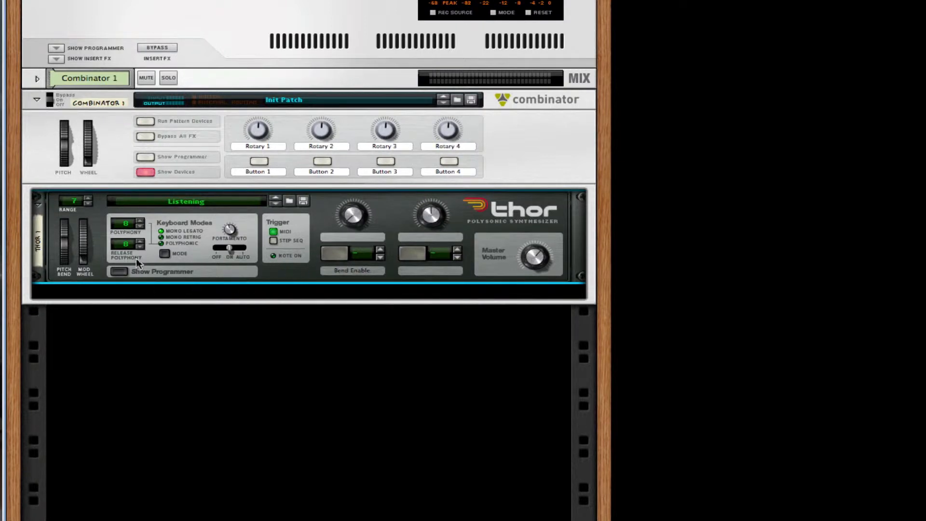
right_click(293, 256)
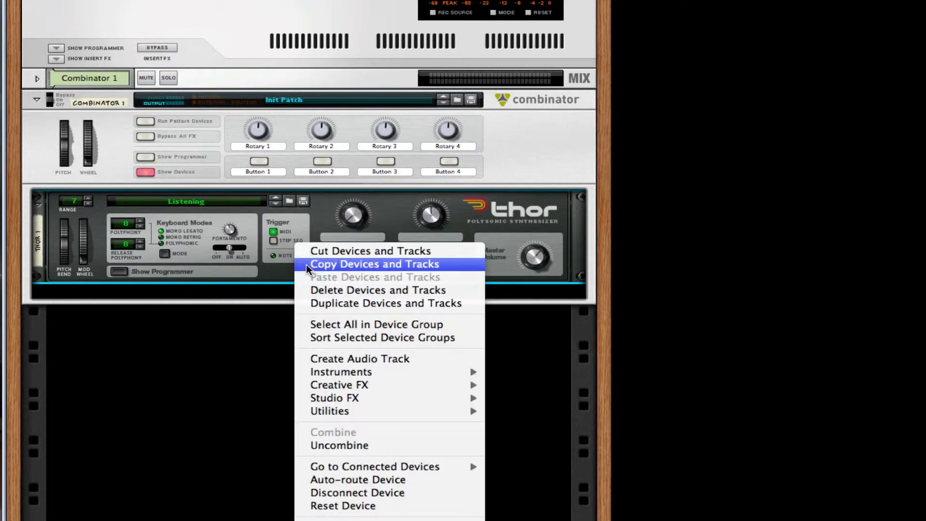
mouse_move(472, 401)
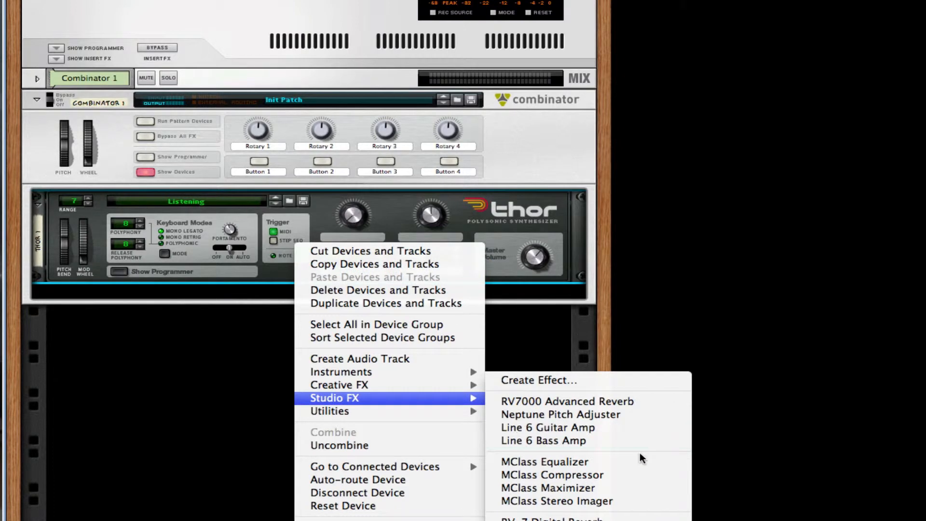
left_click(582, 401)
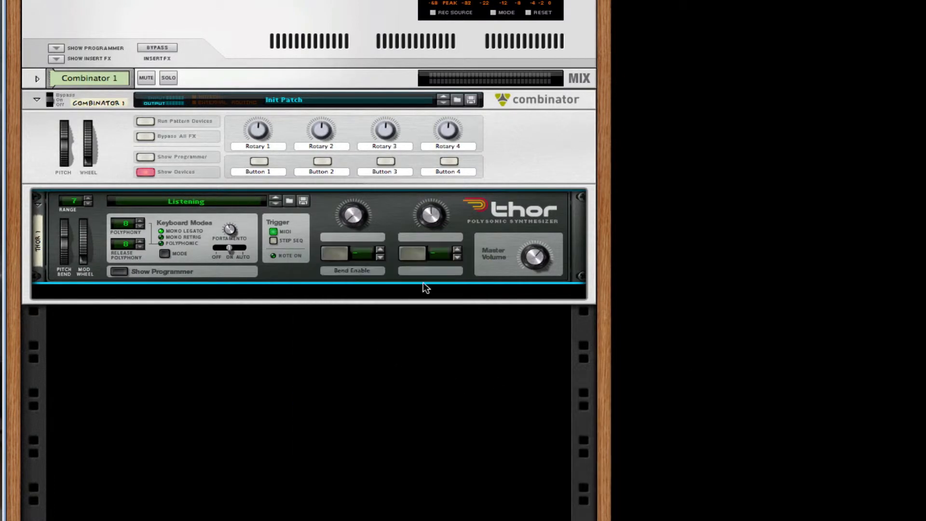
left_click_drag(484, 323, 485, 338)
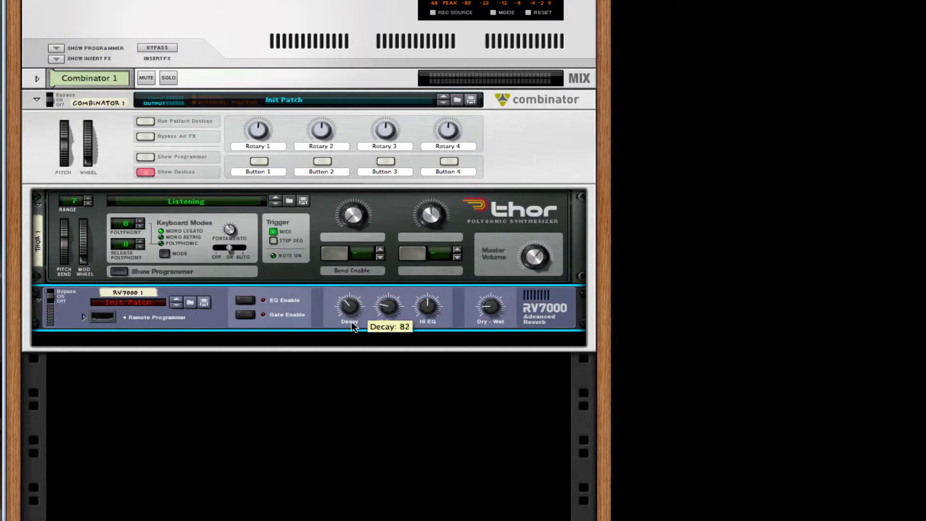
left_click_drag(351, 321, 351, 325)
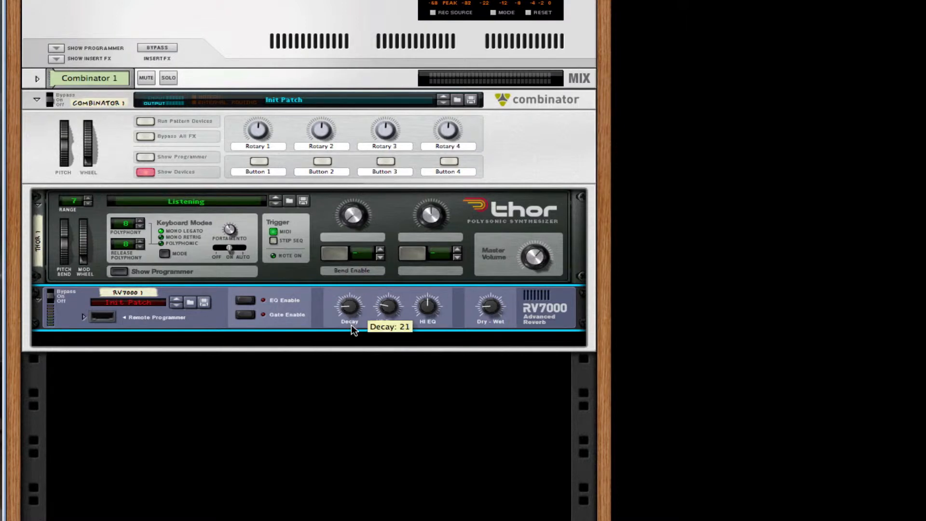
Add a Line 6 Bass Amp below the RV7000 and switch its compressor on
right_click(521, 304)
mouse_move(651, 434)
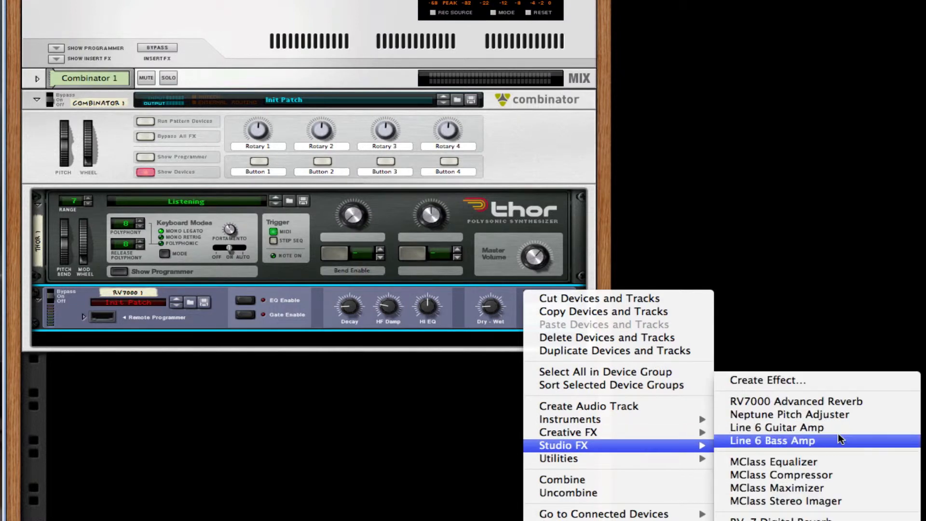
left_click(840, 438)
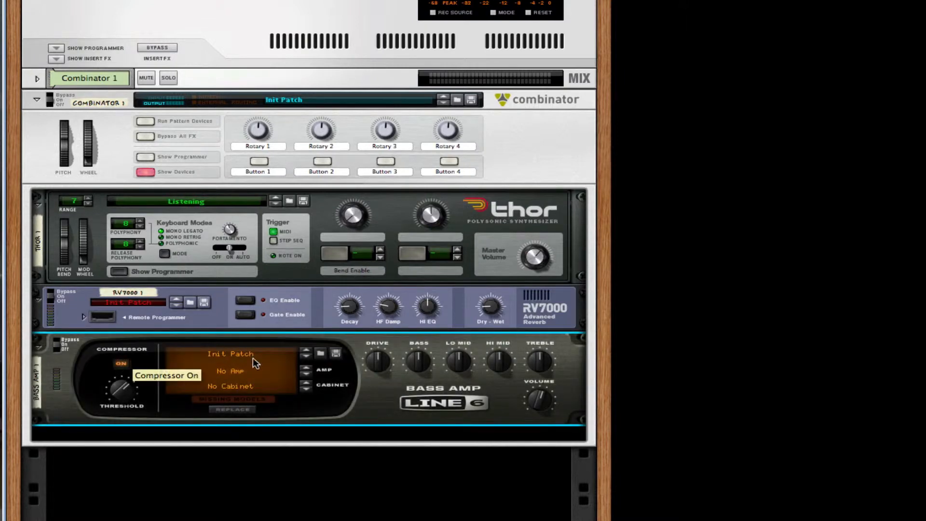
left_click(121, 364)
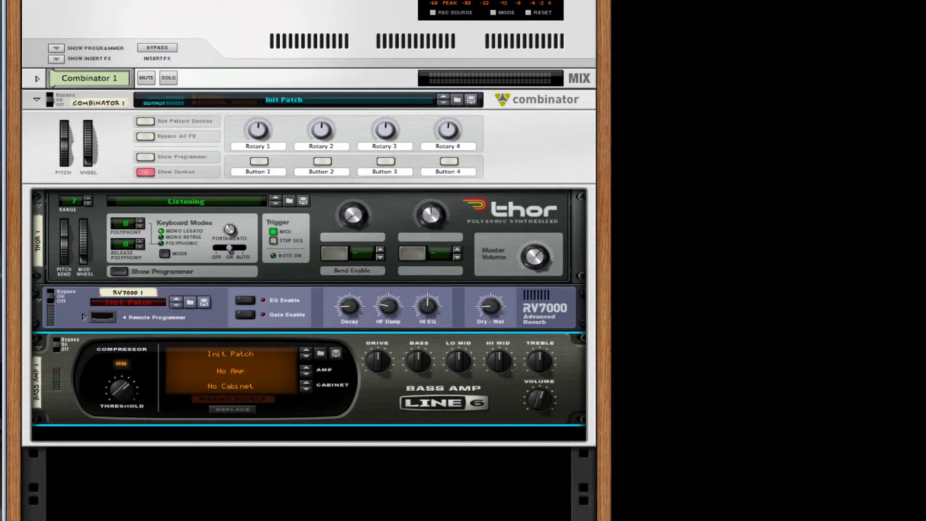
Add a Scream 4 Distortion below the bass amp, set damage type Tape, and adjust P1
right_click(467, 400)
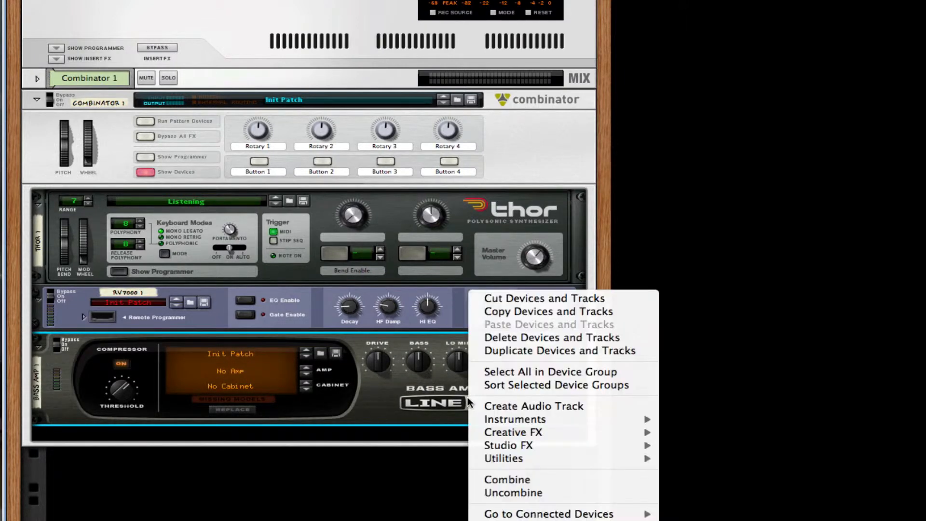
mouse_move(578, 431)
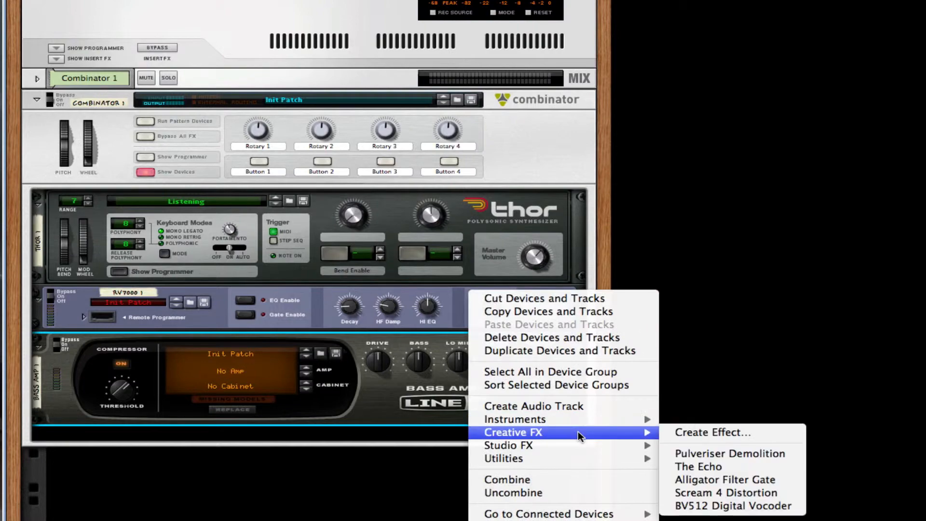
left_click(755, 493)
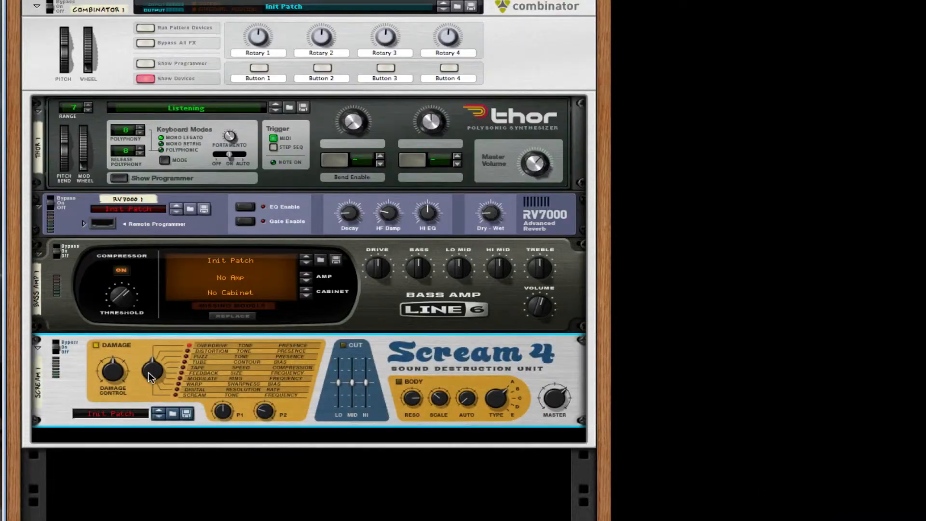
left_click_drag(150, 373, 115, 373)
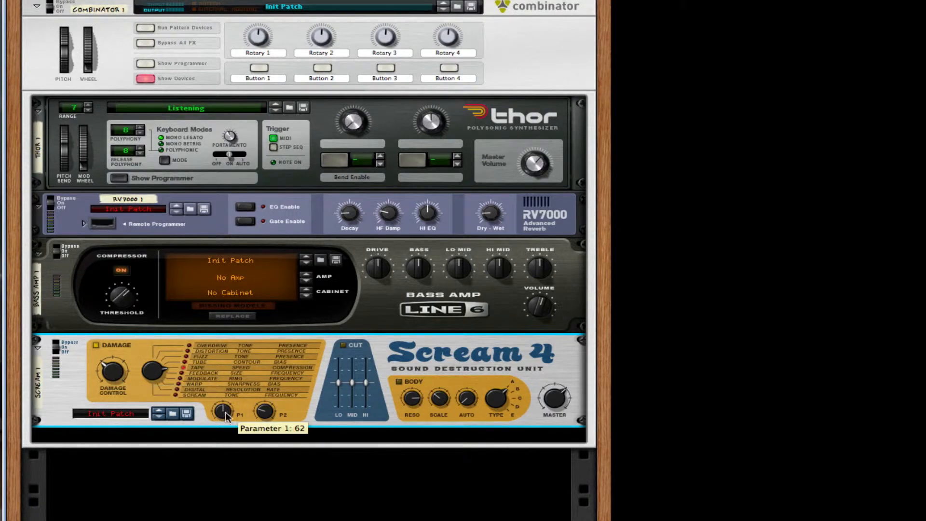
mouse_move(275, 425)
left_mouse_down()
mouse_move(270, 393)
mouse_move(273, 418)
left_mouse_up()
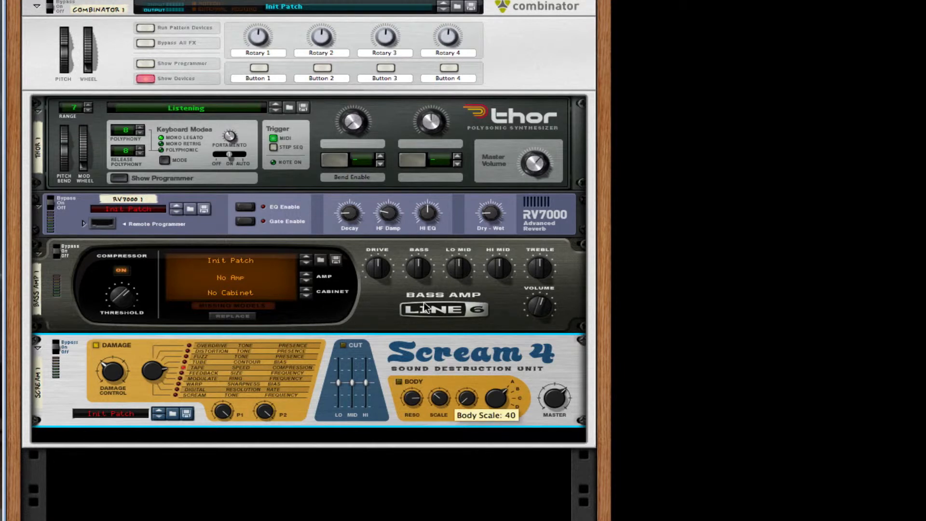
Add two MClass Equalizers below Scream 4
right_click(467, 369)
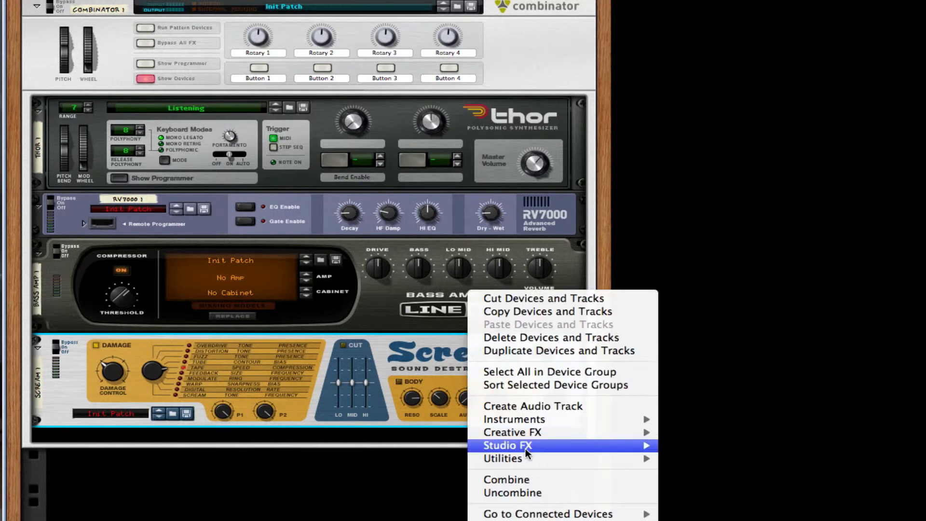
mouse_move(525, 448)
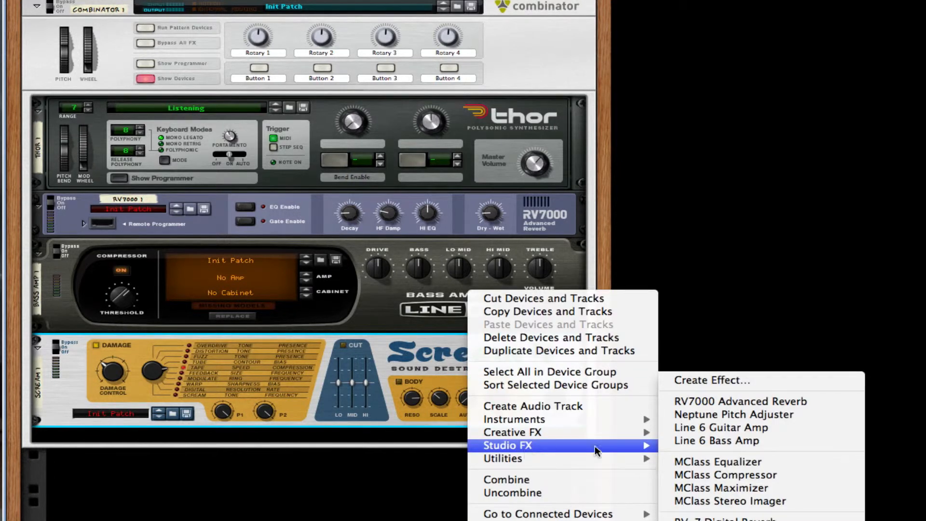
left_click(742, 463)
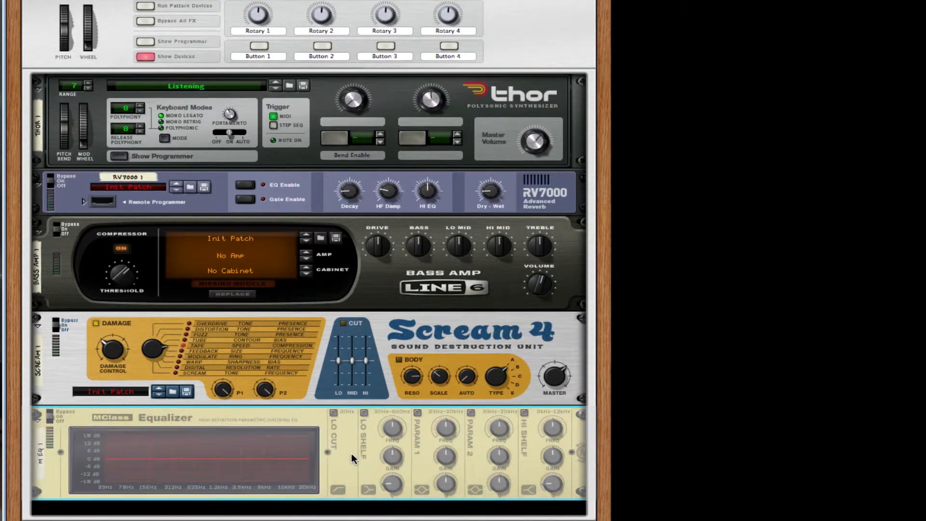
right_click(352, 452)
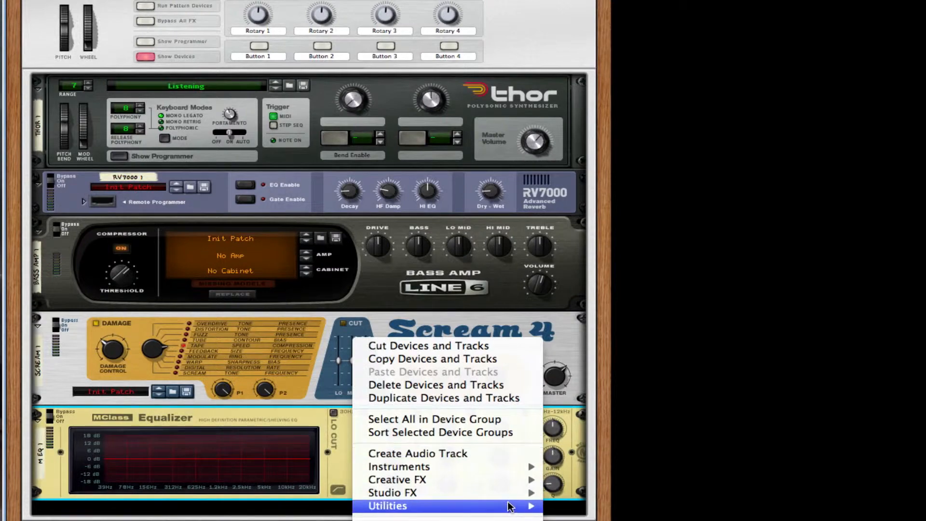
mouse_move(521, 492)
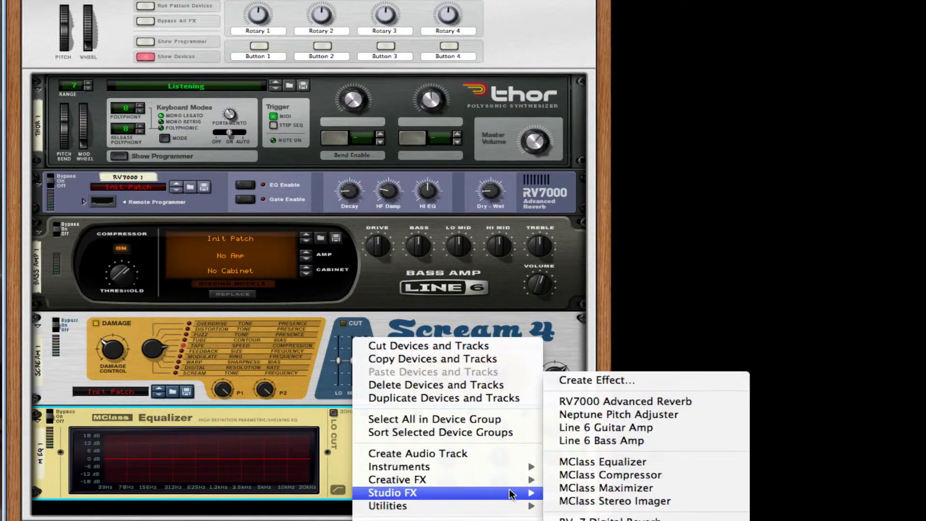
left_click(649, 464)
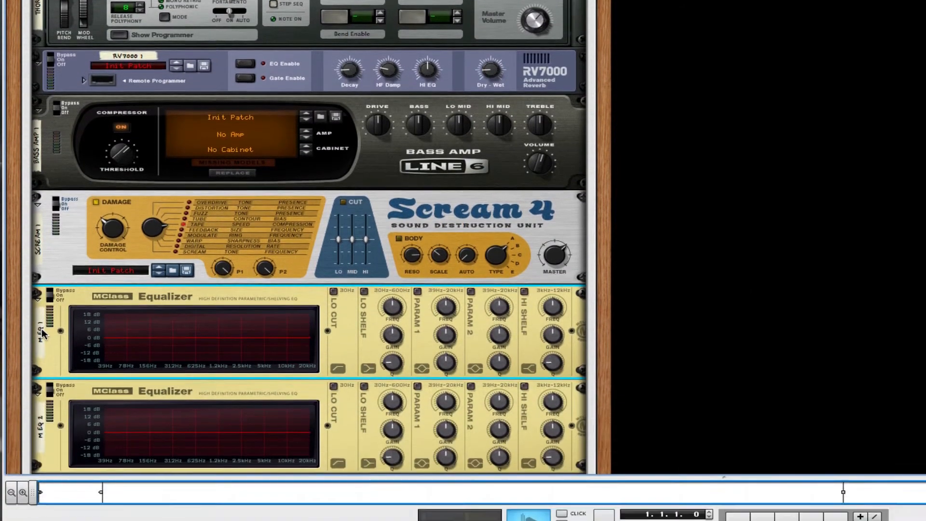
Rename the two equalizers 'EQ 1' and 'EQ 2'
double_click(43, 442)
type("EQ 1")
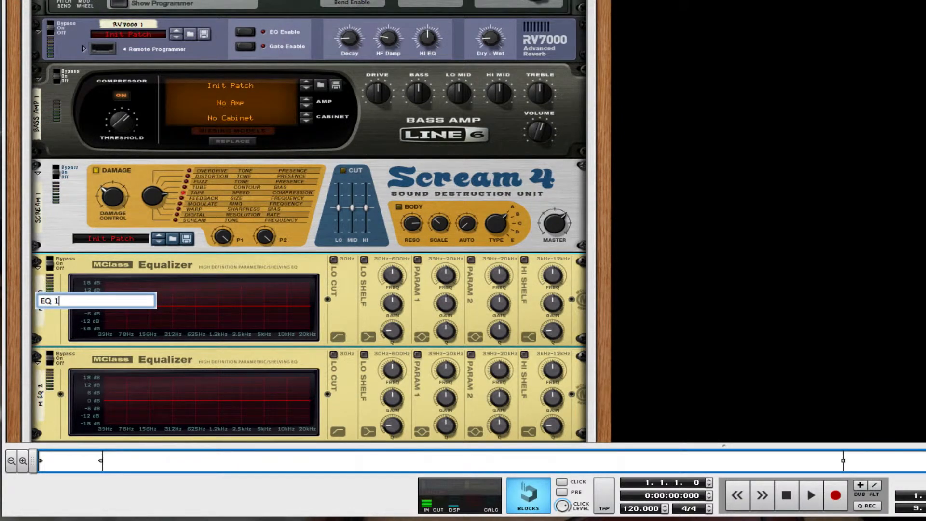
key("Return")
double_click(40, 386)
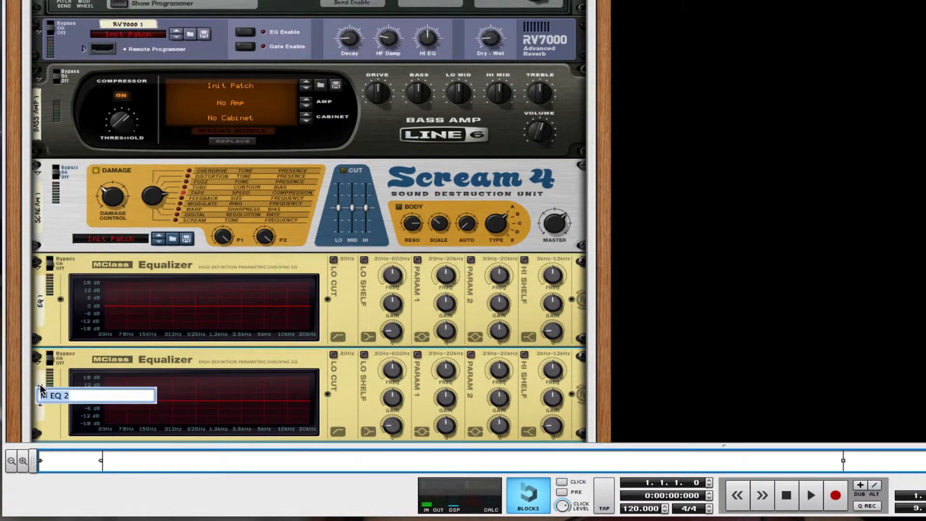
type("EQ 2")
key("Return")
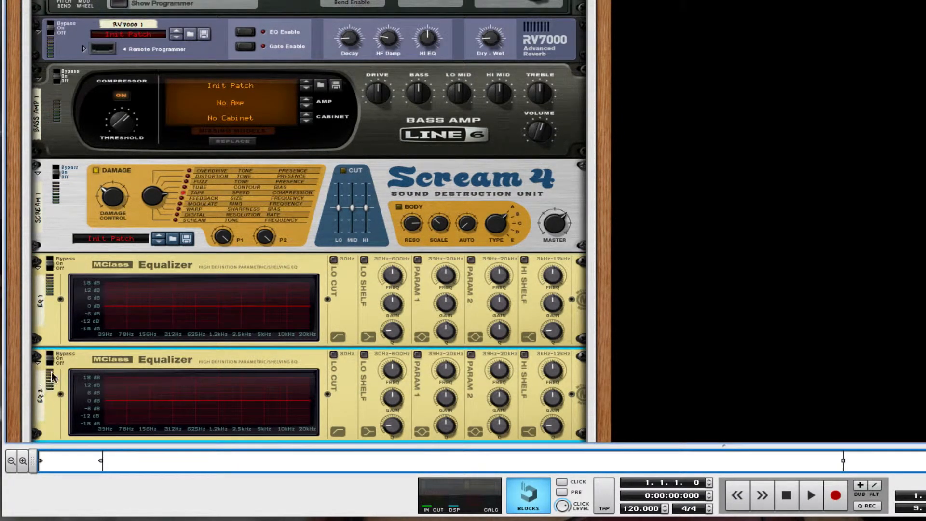
Add an MClass Maximizer below EQ 2, then a second Line 6 Bass Amp
scroll(241, 314, "down", 3)
right_click(345, 245)
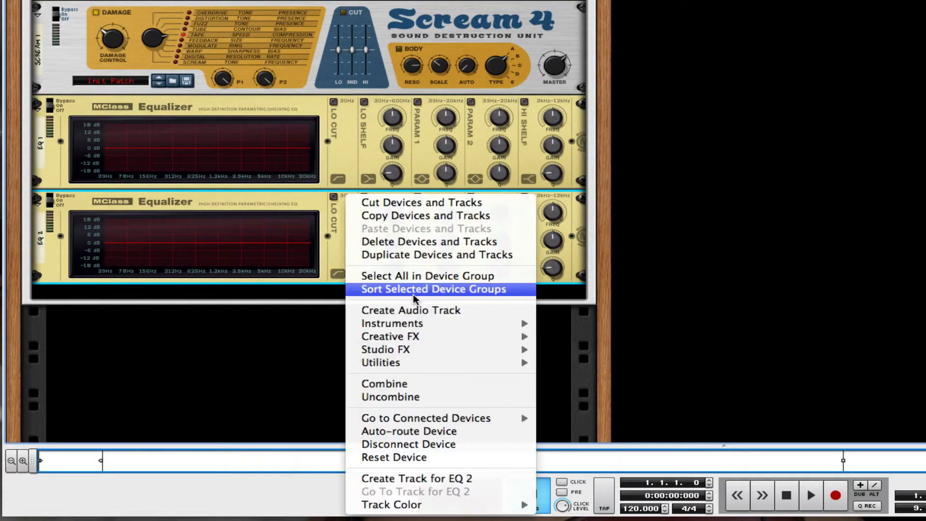
mouse_move(456, 351)
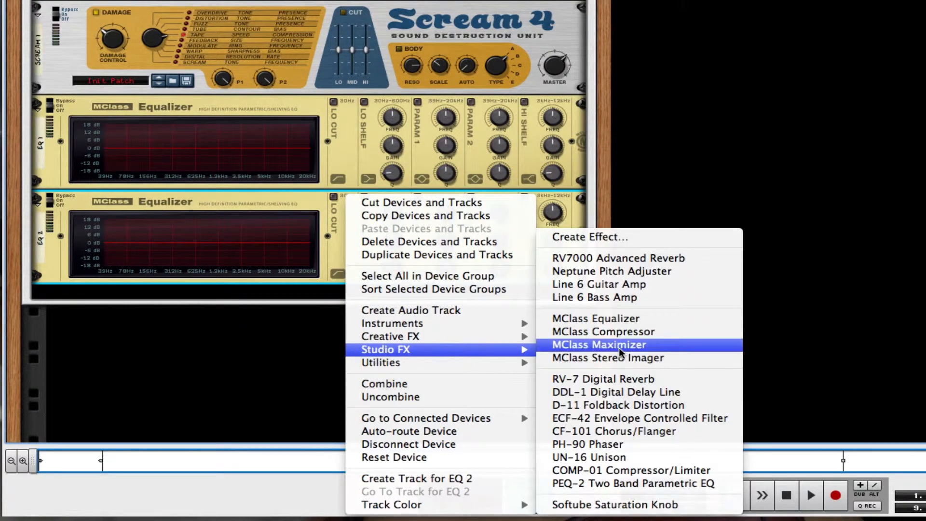
left_click(599, 344)
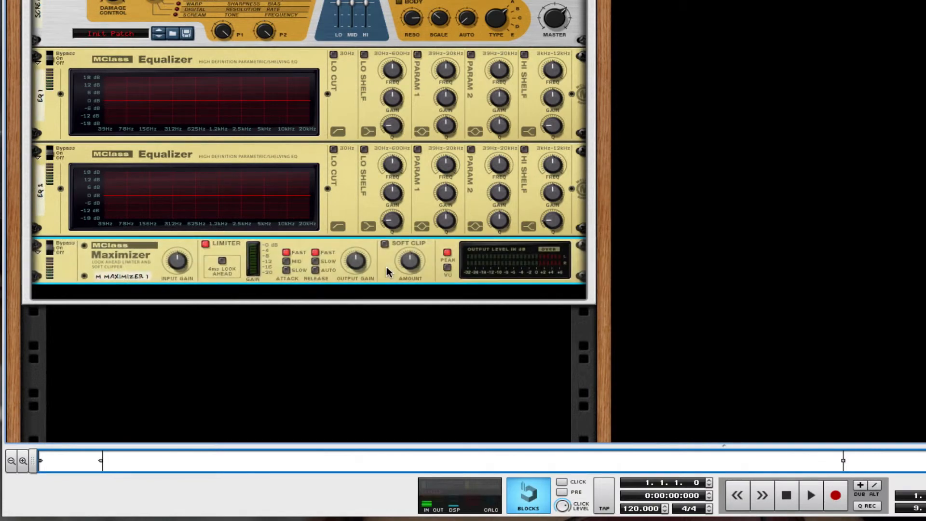
right_click(386, 267)
mouse_move(523, 352)
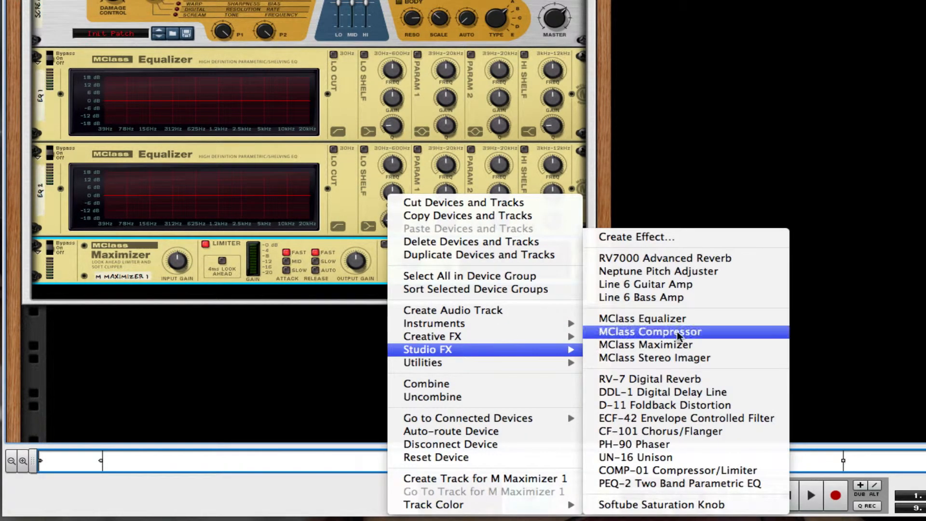
left_click(589, 221)
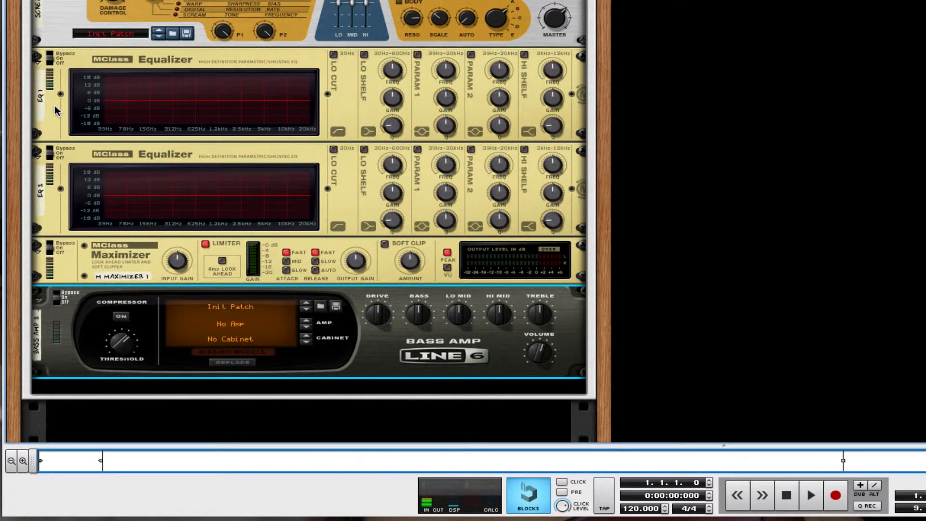
Enable EQ 1's Lo Cut and both parametric bands; set band 1 to 39.1 Hz, -18.3 dB, Q 32
scroll(335, 54, "down", 1)
left_click(335, 54)
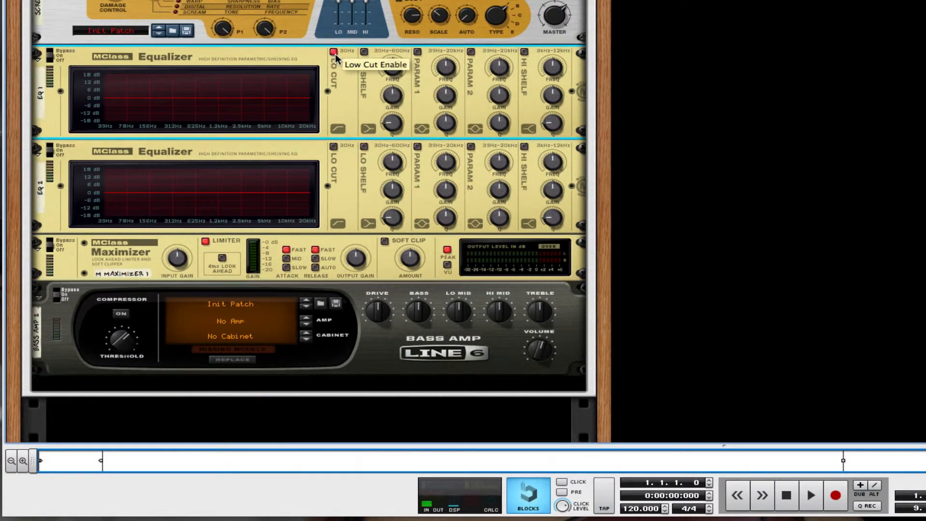
left_click(417, 51)
left_click(470, 51)
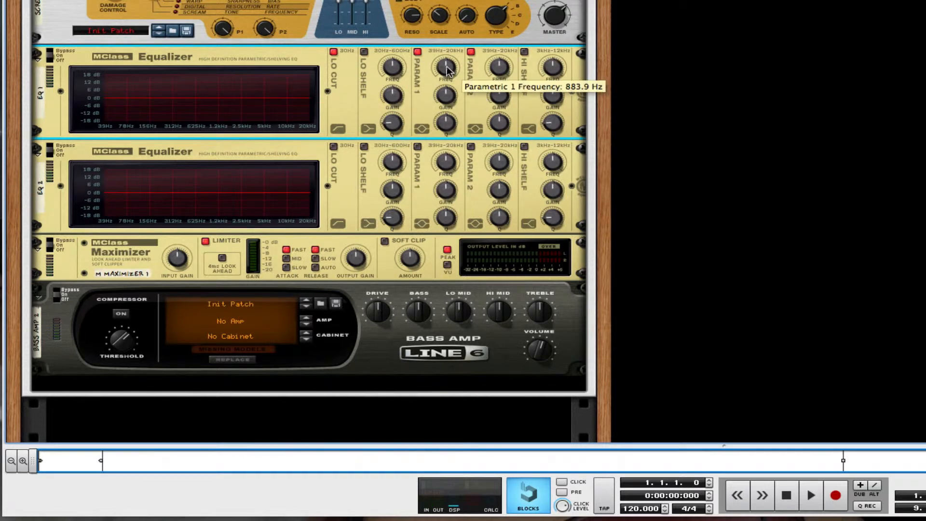
left_click_drag(445, 68, 453, 181)
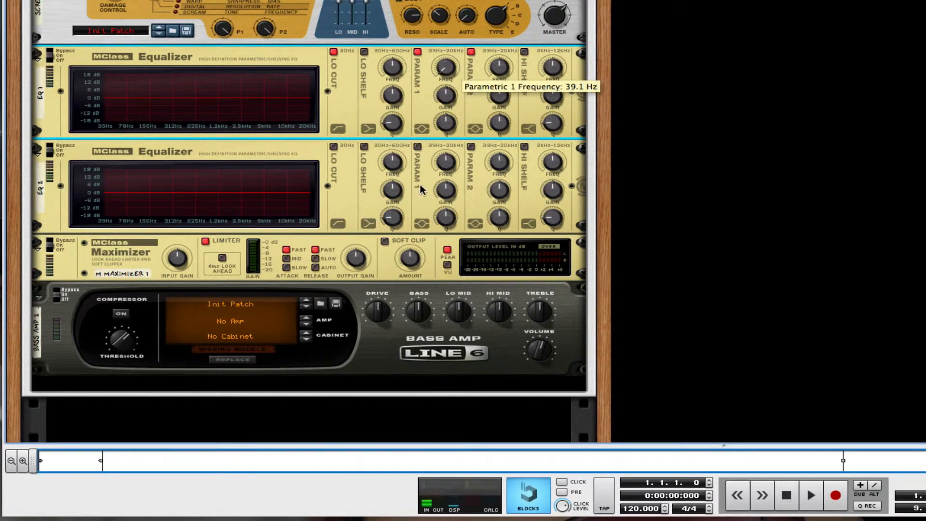
left_click_drag(445, 95, 453, 205)
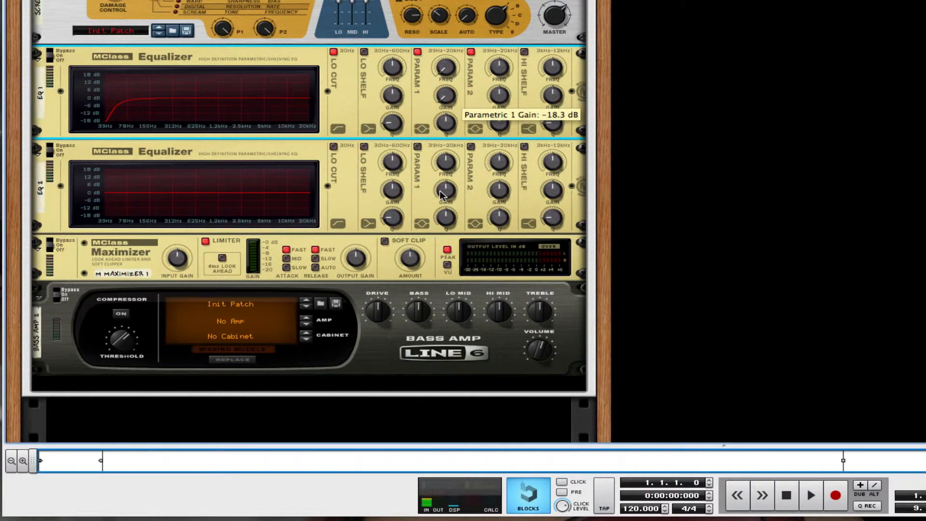
left_click_drag(456, 123, 438, 19)
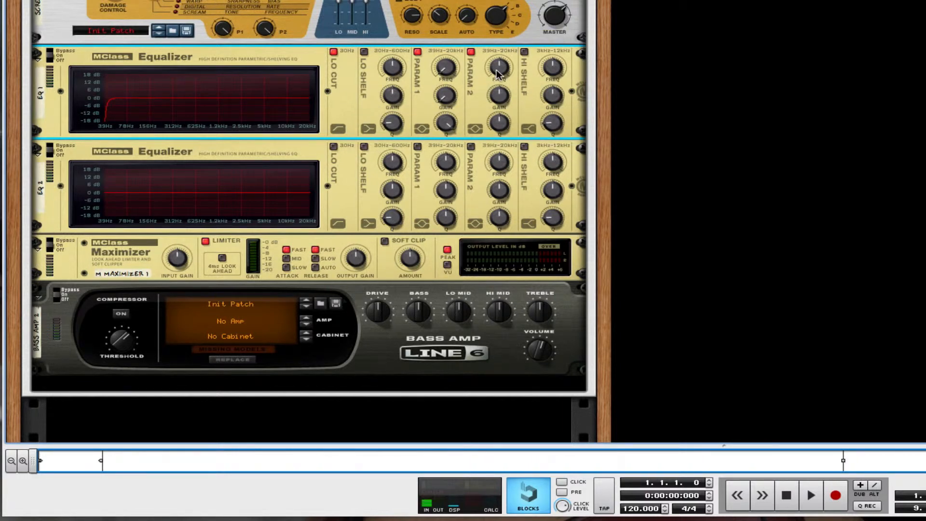
Set EQ 1's second parametric band to 20 kHz with -18 dB gain
mouse_move(498, 73)
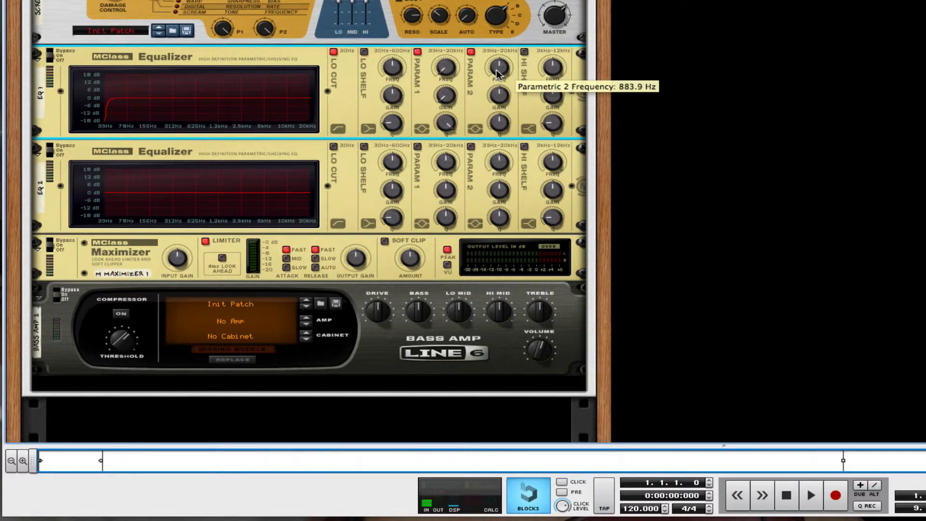
left_click_drag(498, 74, 498, 29)
left_click_drag(499, 95, 505, 126)
mouse_move(505, 127)
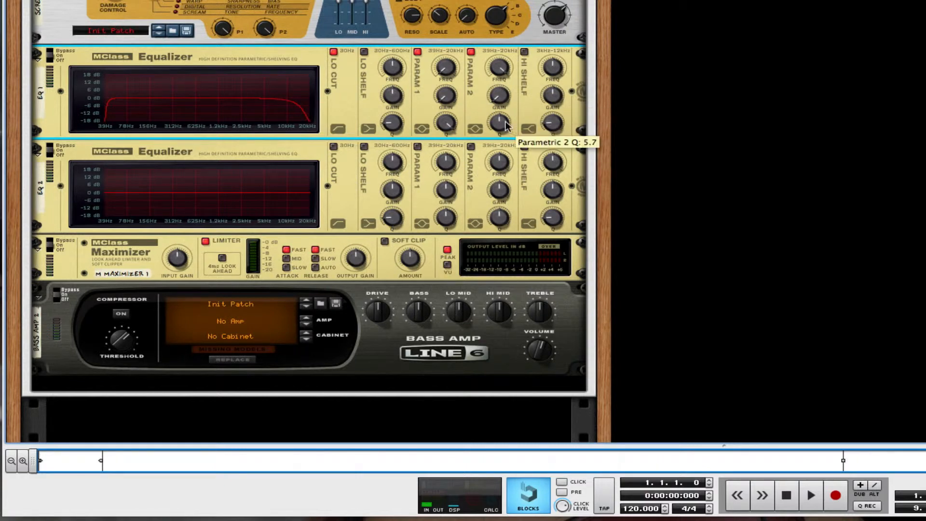
scroll(439, 130, "down", 2)
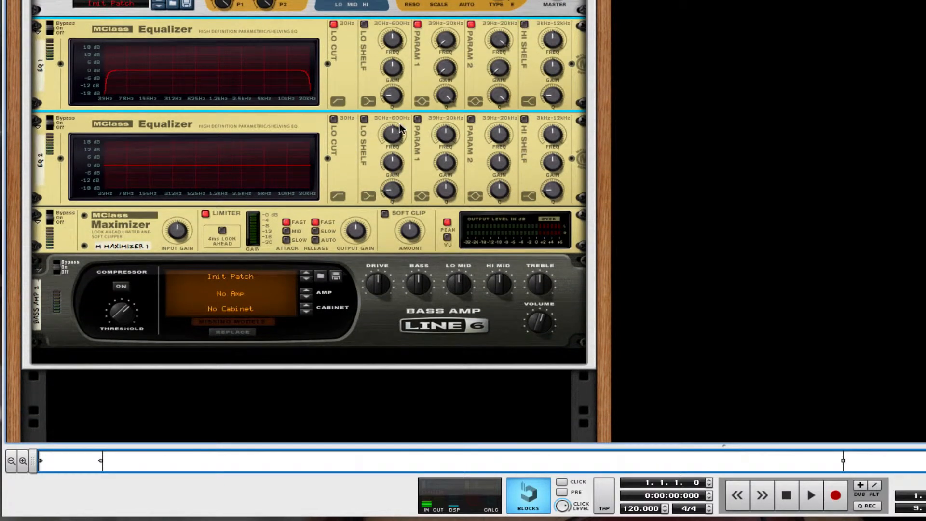
Enable EQ 2's Lo Cut and Hi Shelf
left_click(337, 121)
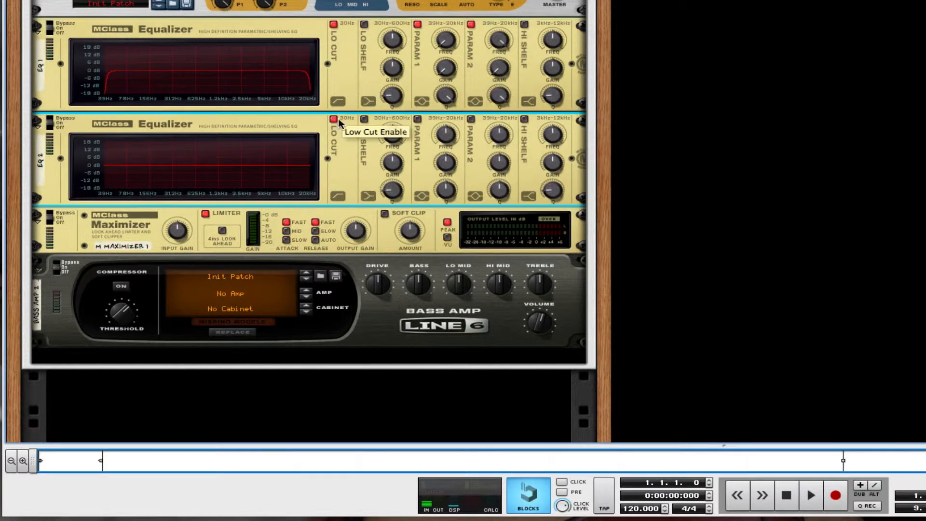
left_click(525, 120)
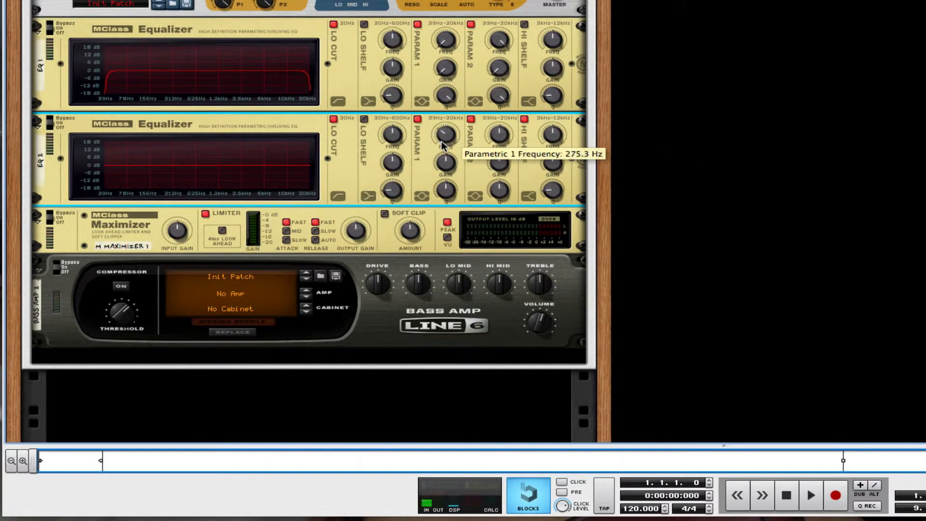
scroll(443, 145, "down", 3)
scroll(445, 163, "down", 5)
scroll(447, 189, "up", 5)
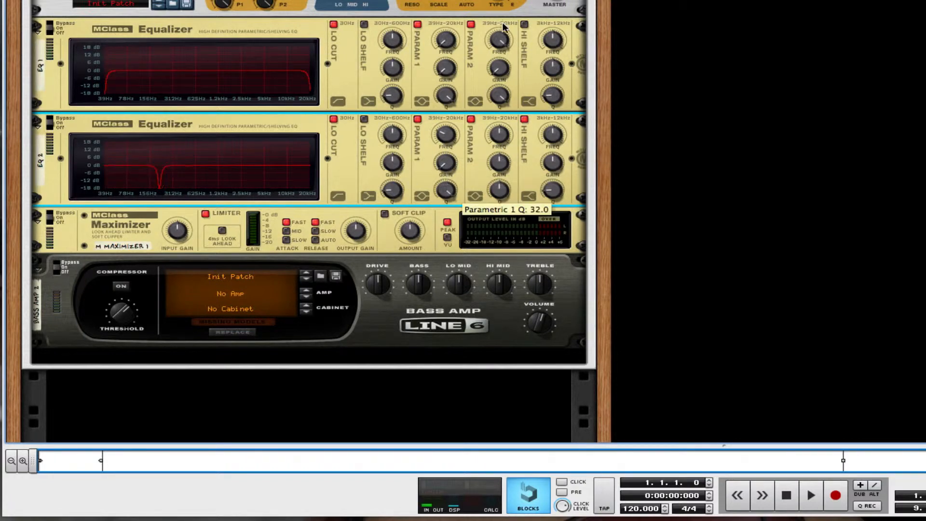
scroll(495, 135, "up", 3)
scroll(495, 135, "up", 1)
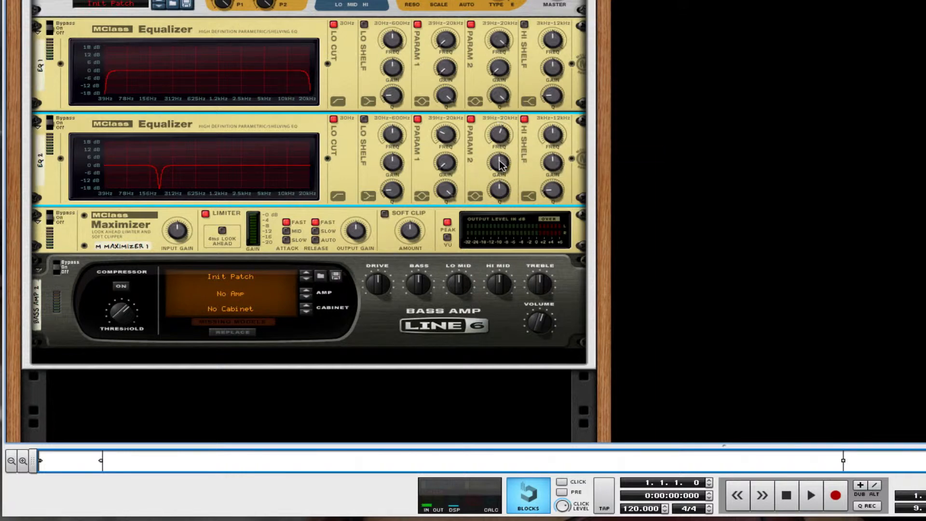
Cut EQ 2's parametric band into a narrow notch and lift the Hi Shelf gain to 1.7 dB
mouse_move(501, 165)
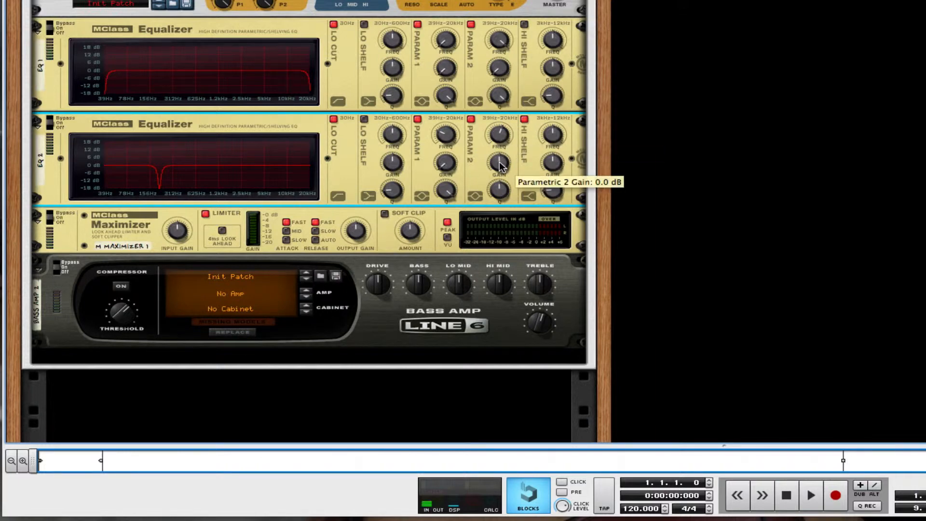
left_click_drag(501, 165, 503, 71)
left_click_drag(554, 132, 553, 216)
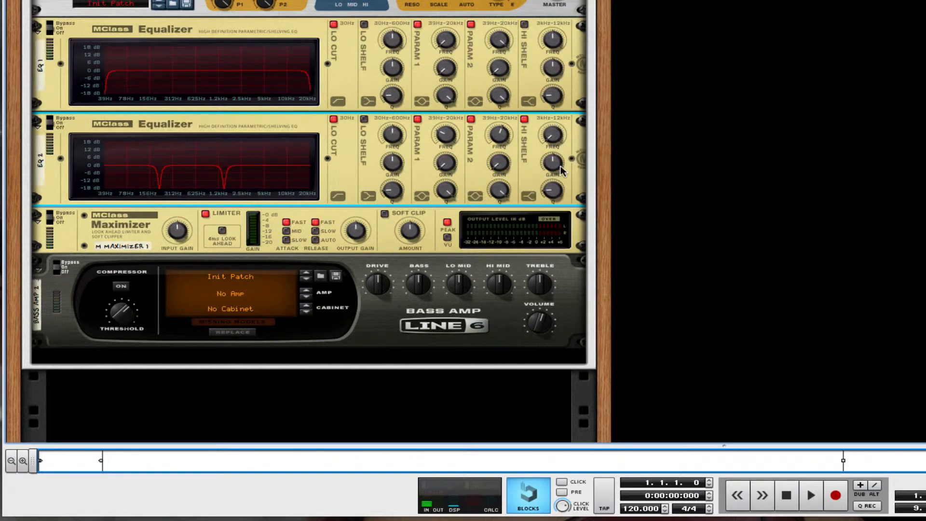
left_click_drag(561, 167, 564, 0)
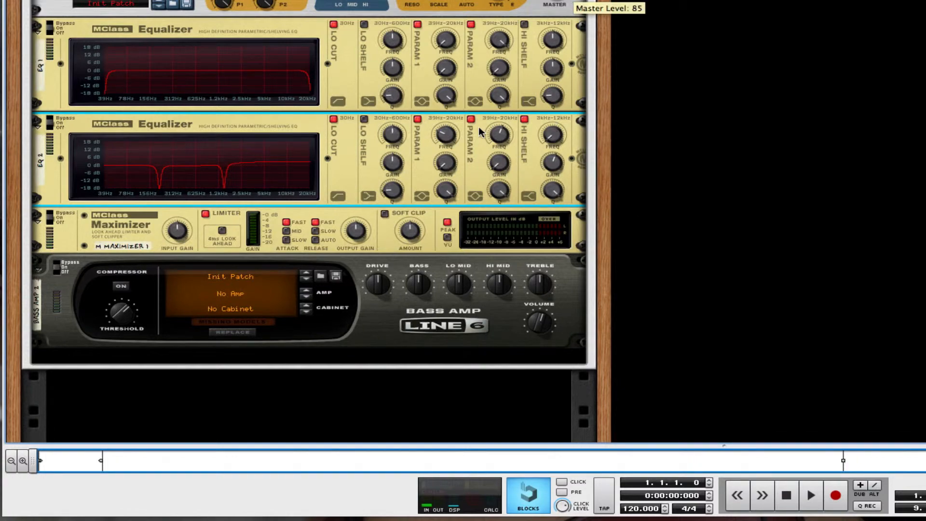
Turn the Maximizer's limiter off, Soft Clip on at Amount 127, Release AUTO; enable Bass Amp 2's compressor
scroll(480, 130, "down", 3)
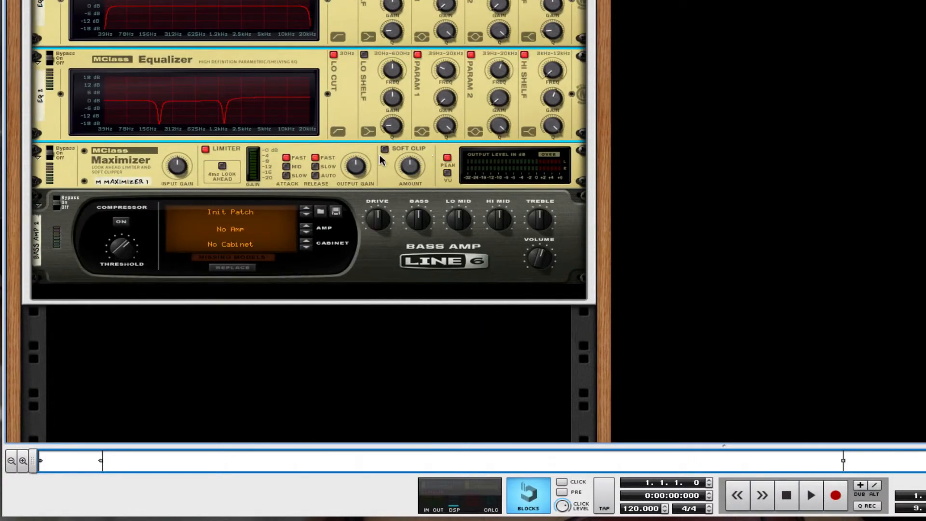
left_click(206, 150)
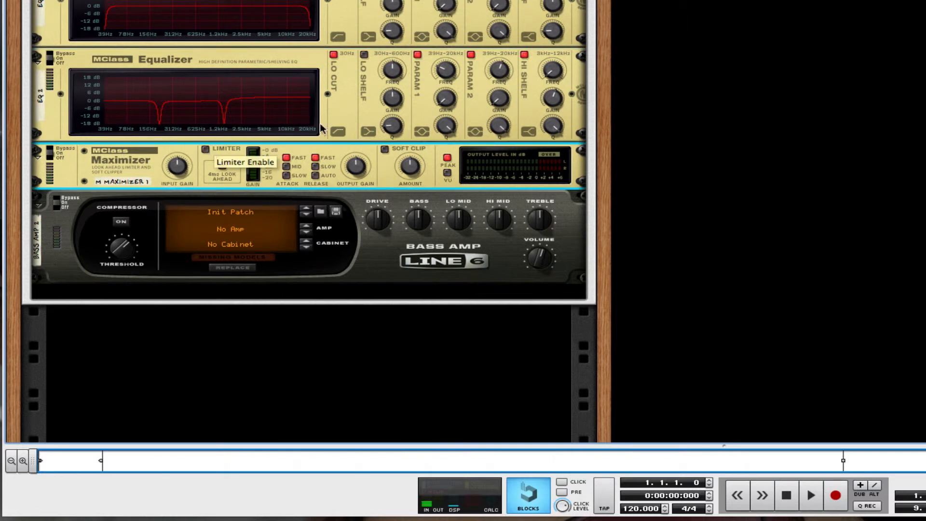
left_click(385, 150)
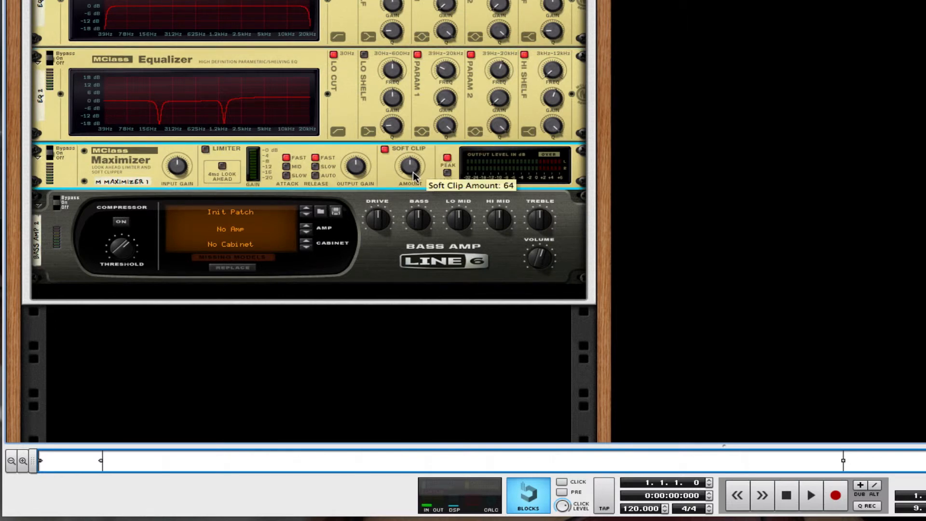
left_click_drag(413, 176, 412, 140)
left_click(316, 174)
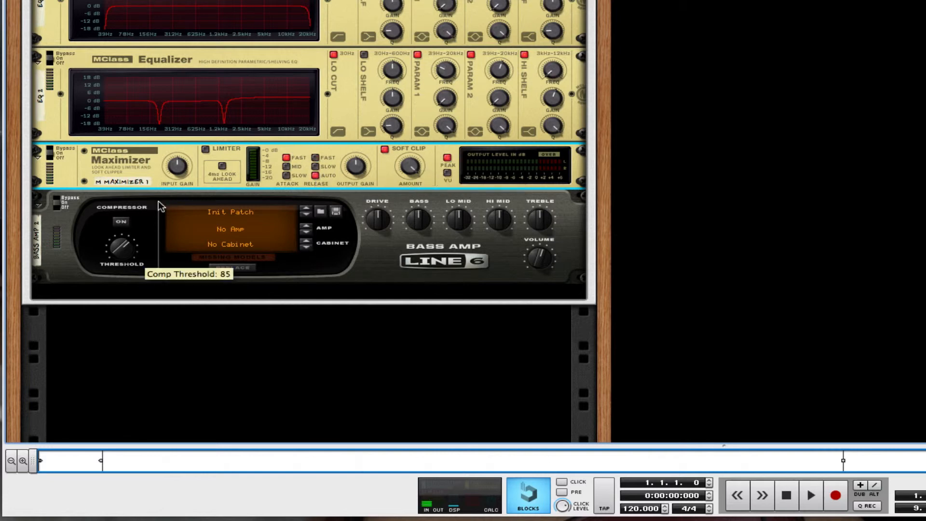
left_click(121, 223)
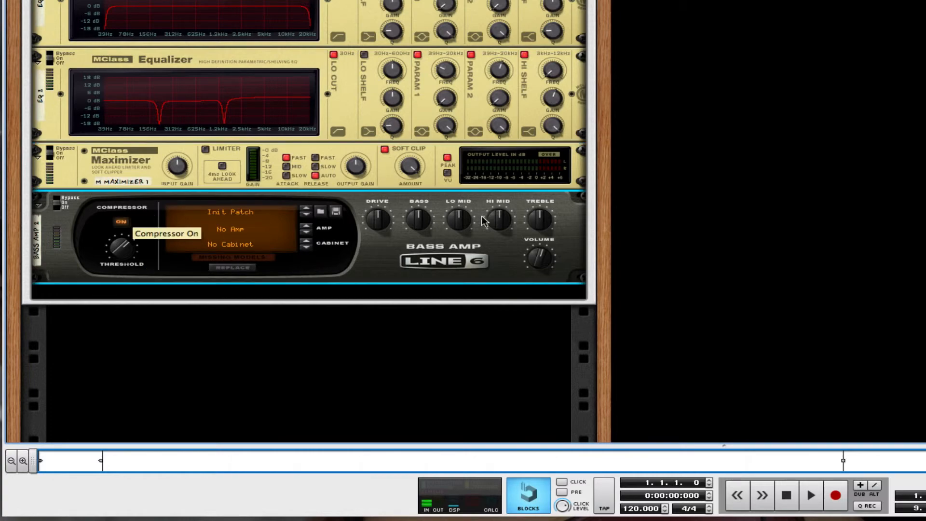
scroll(480, 218, "up", 3)
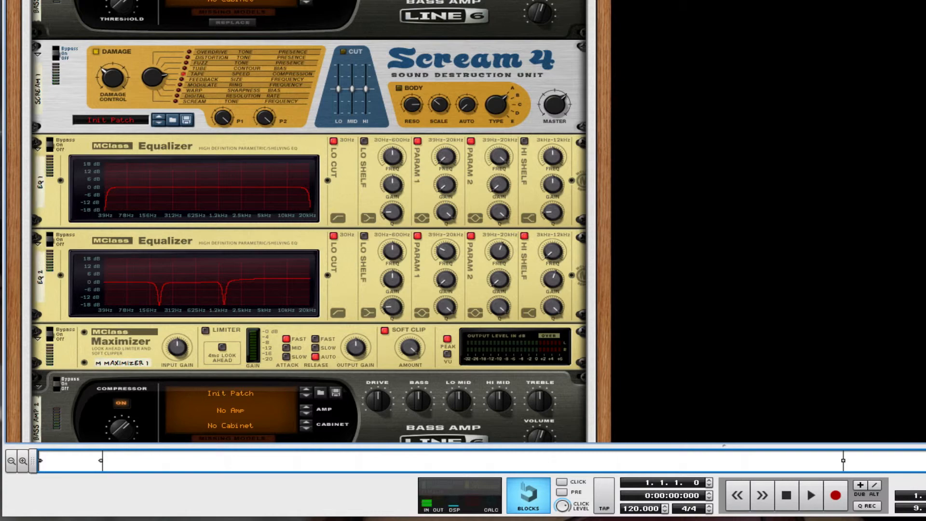
scroll(638, 57, "up", 5)
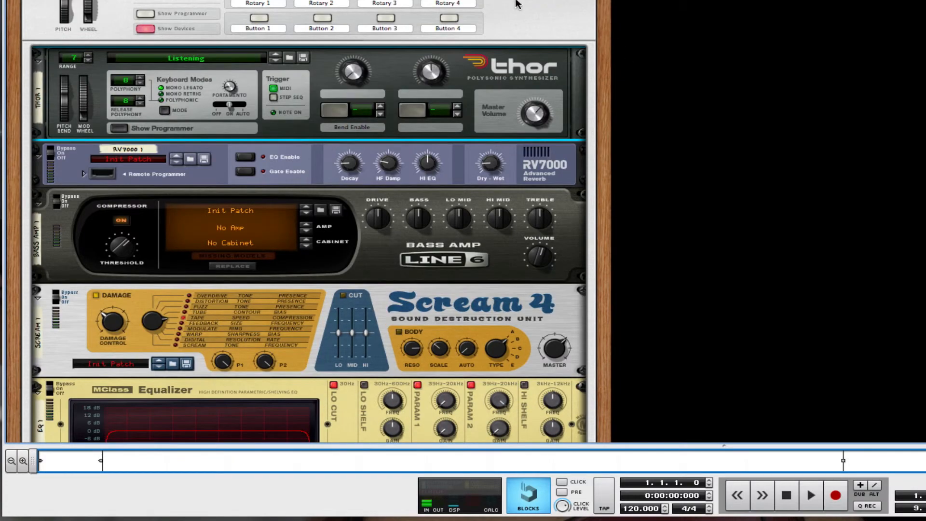